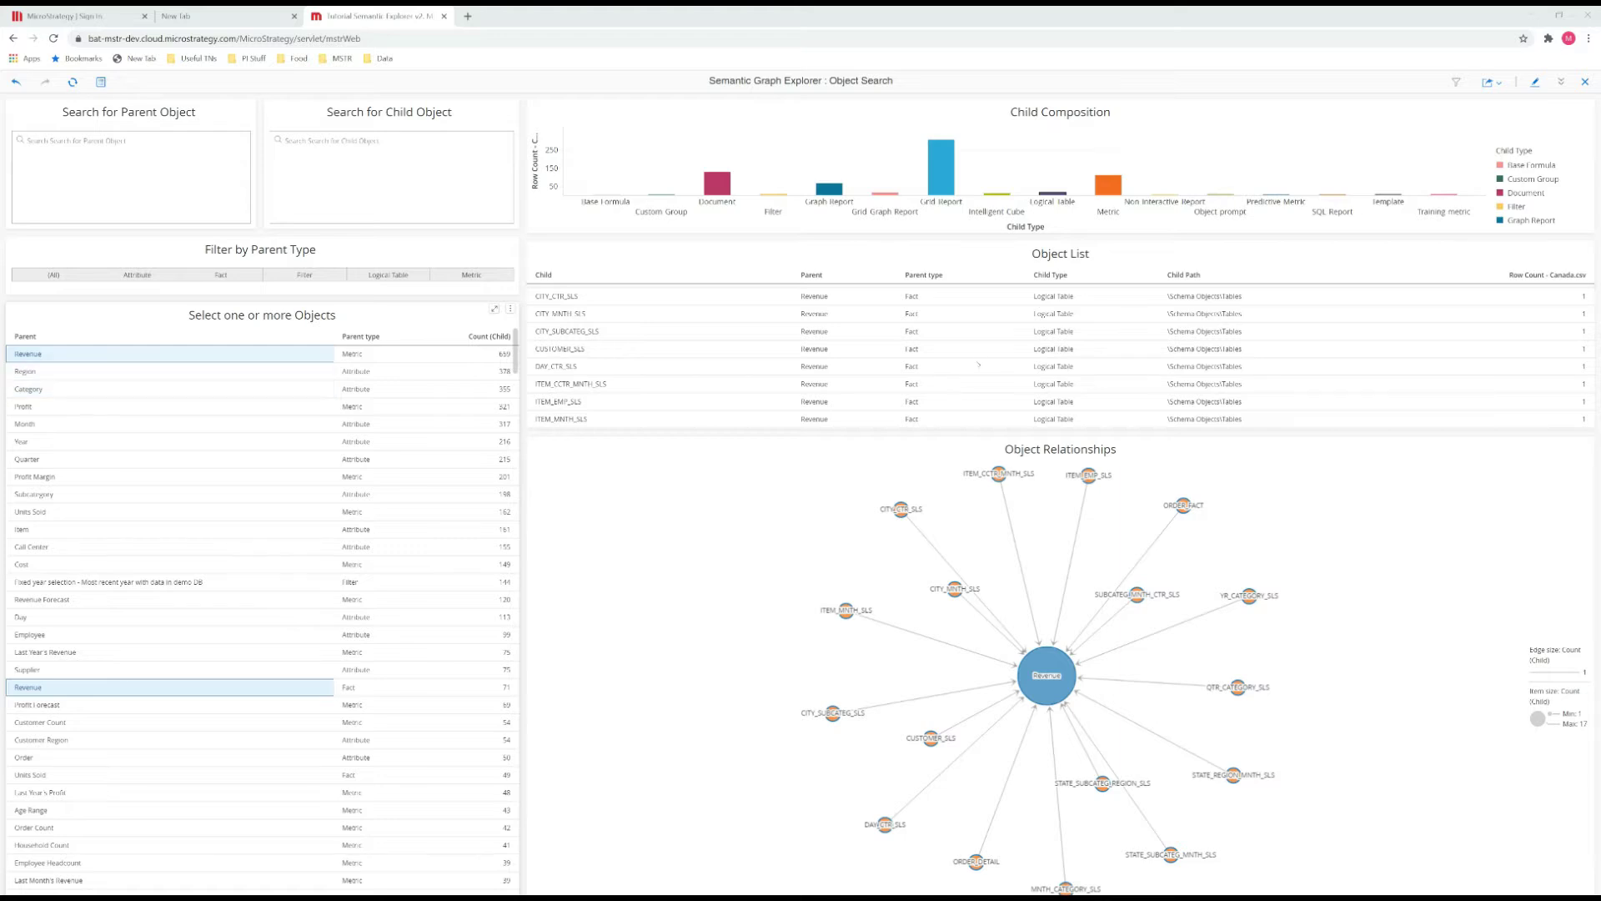
Select the Region, Category and Profit objects in turn and examine the relationship graph for Profit
left_click(955, 377)
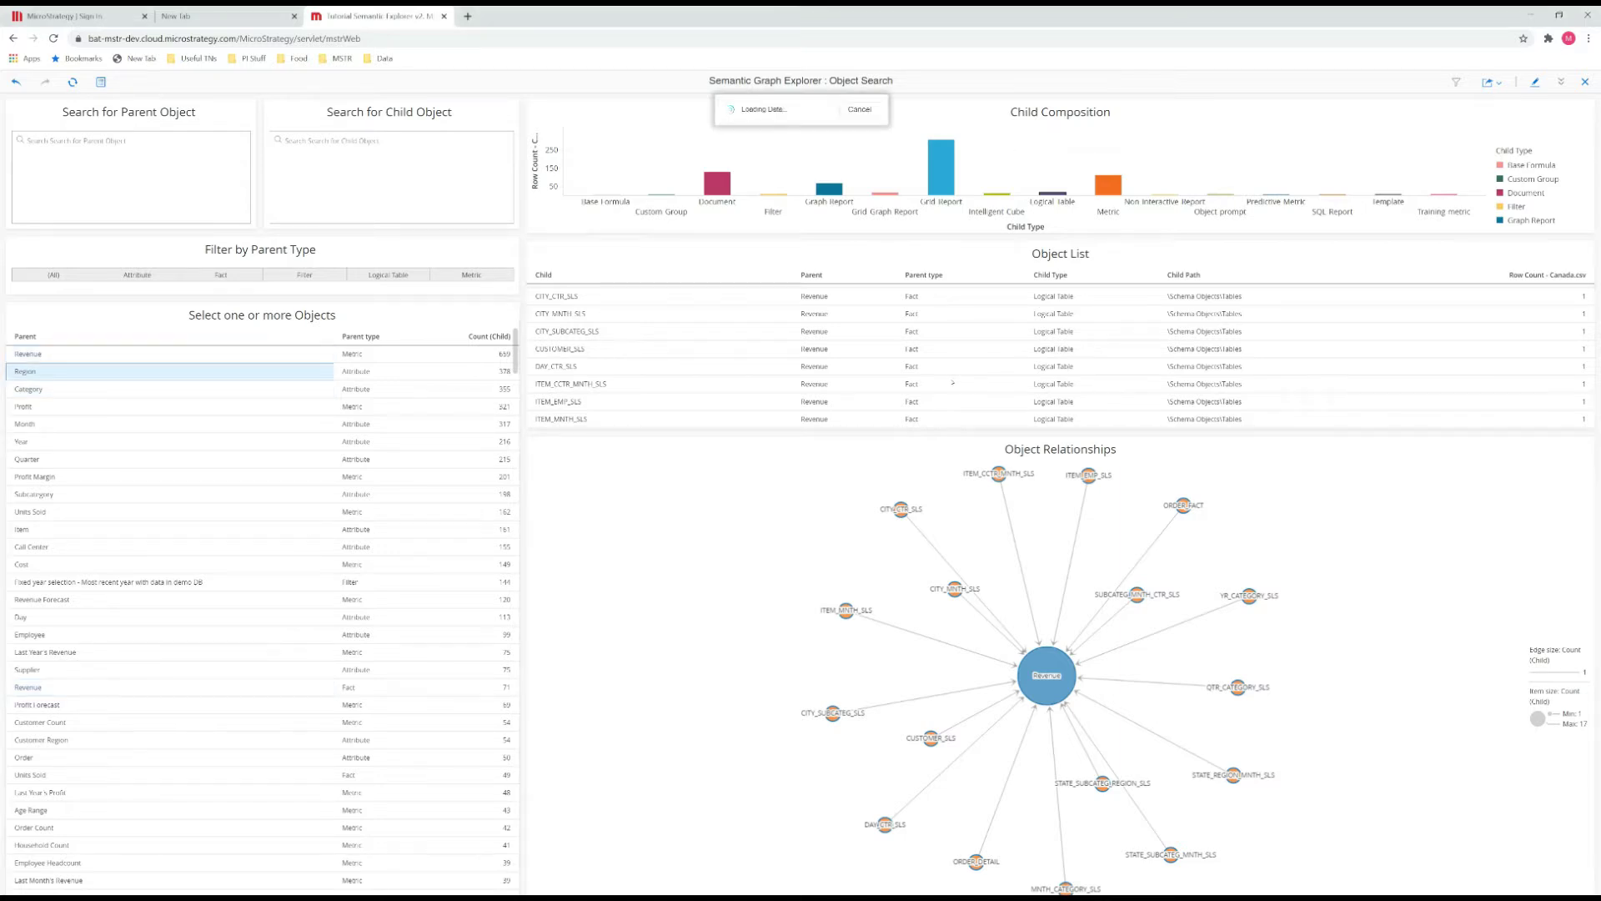
left_click(167, 406)
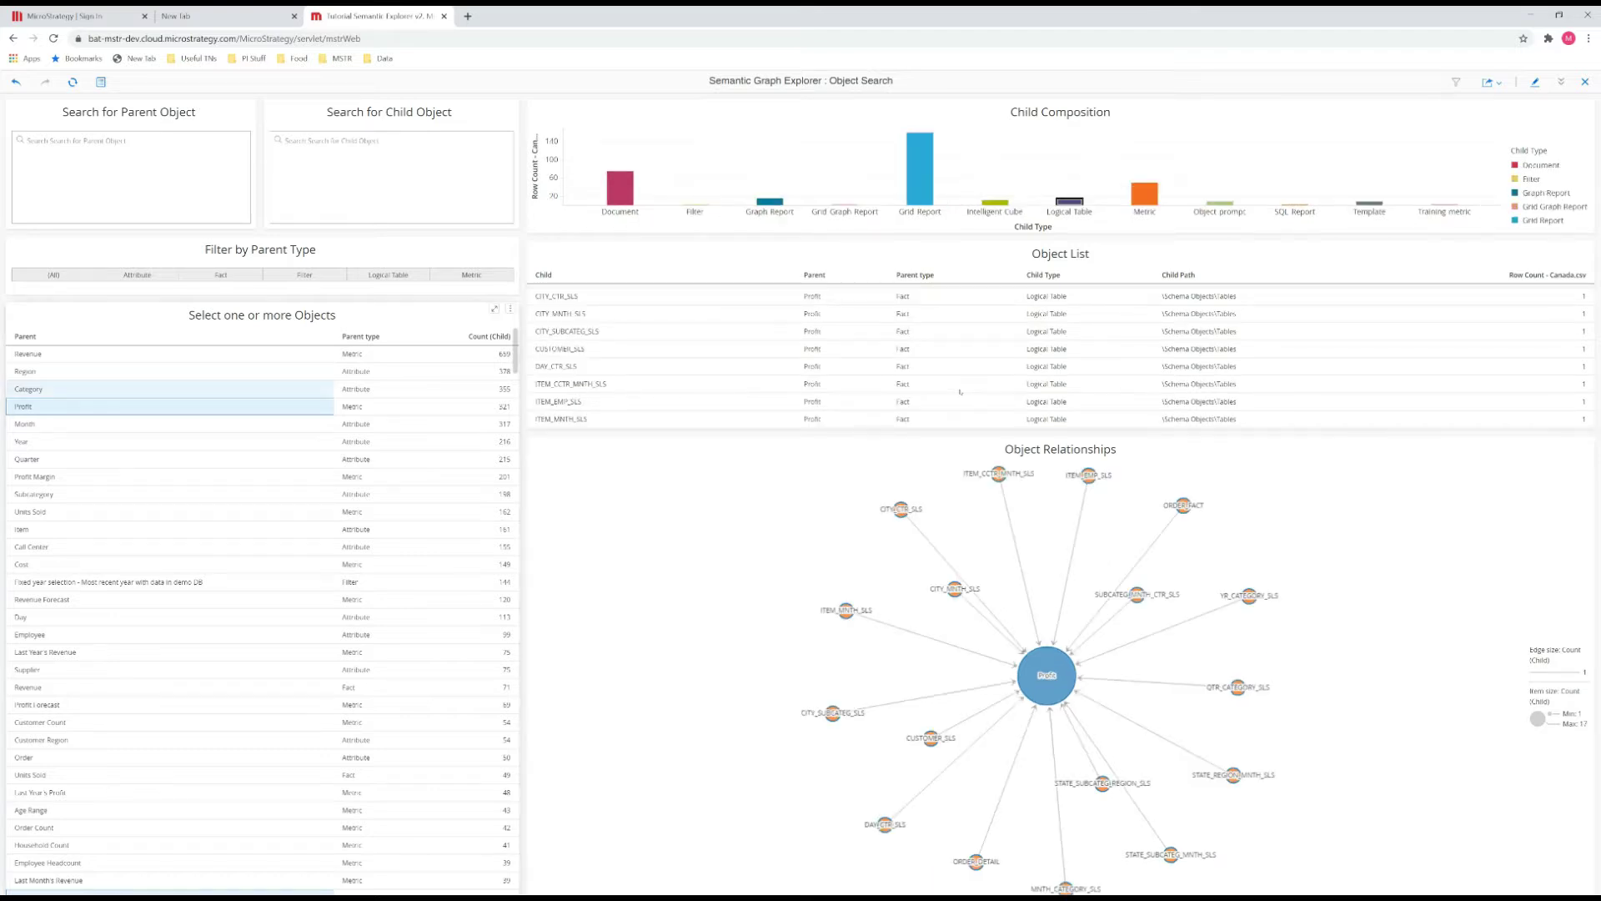
left_click(167, 389)
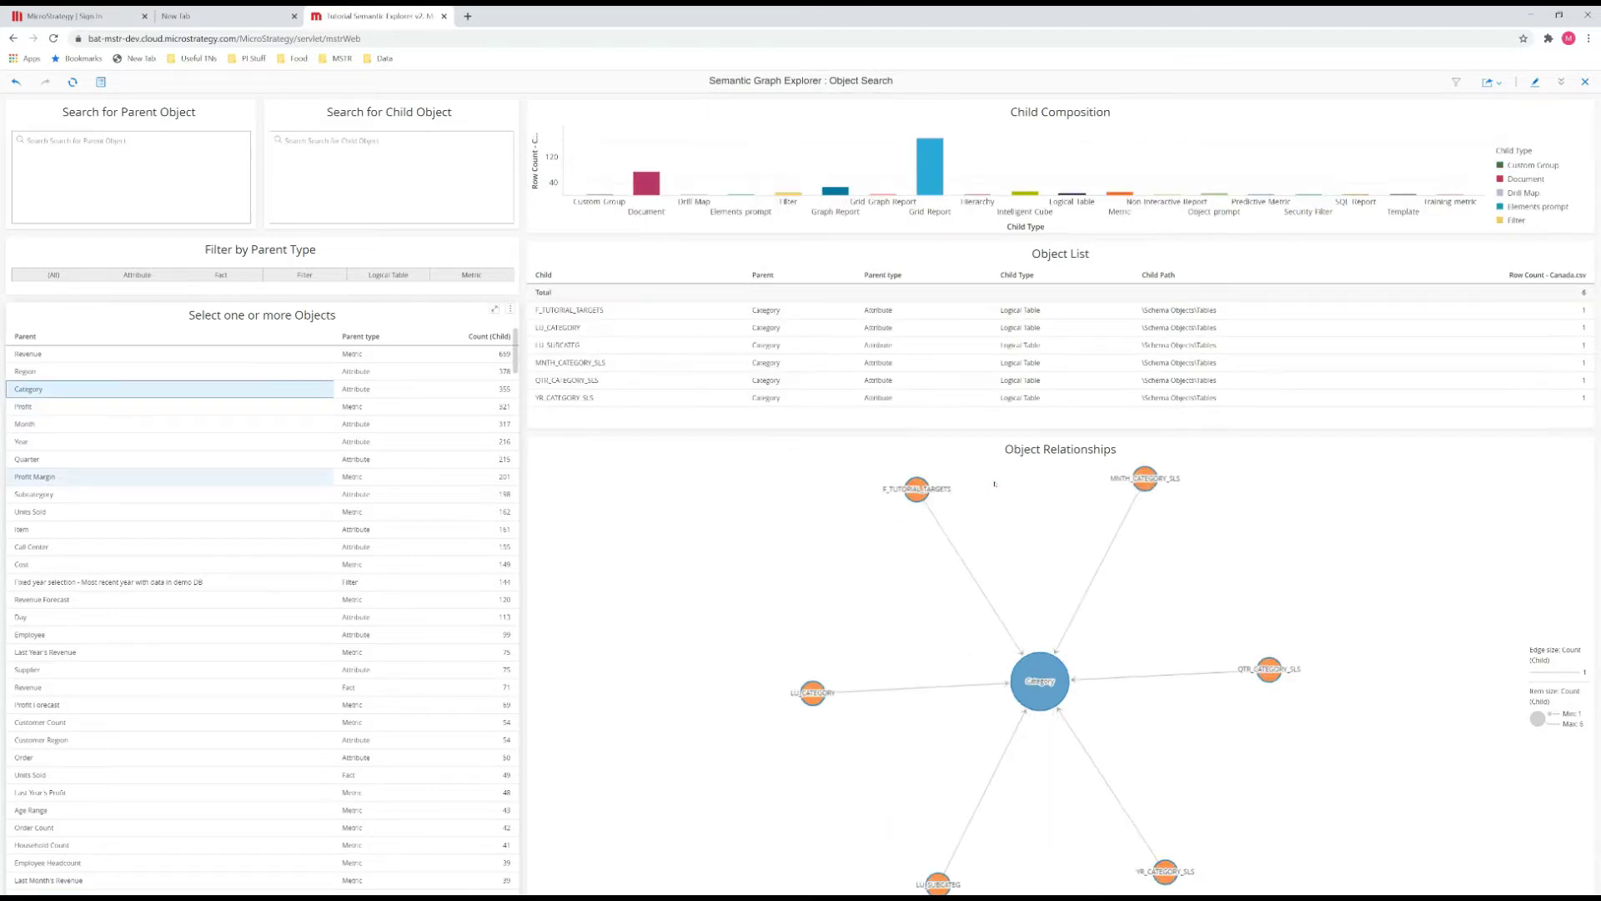
left_click(167, 407)
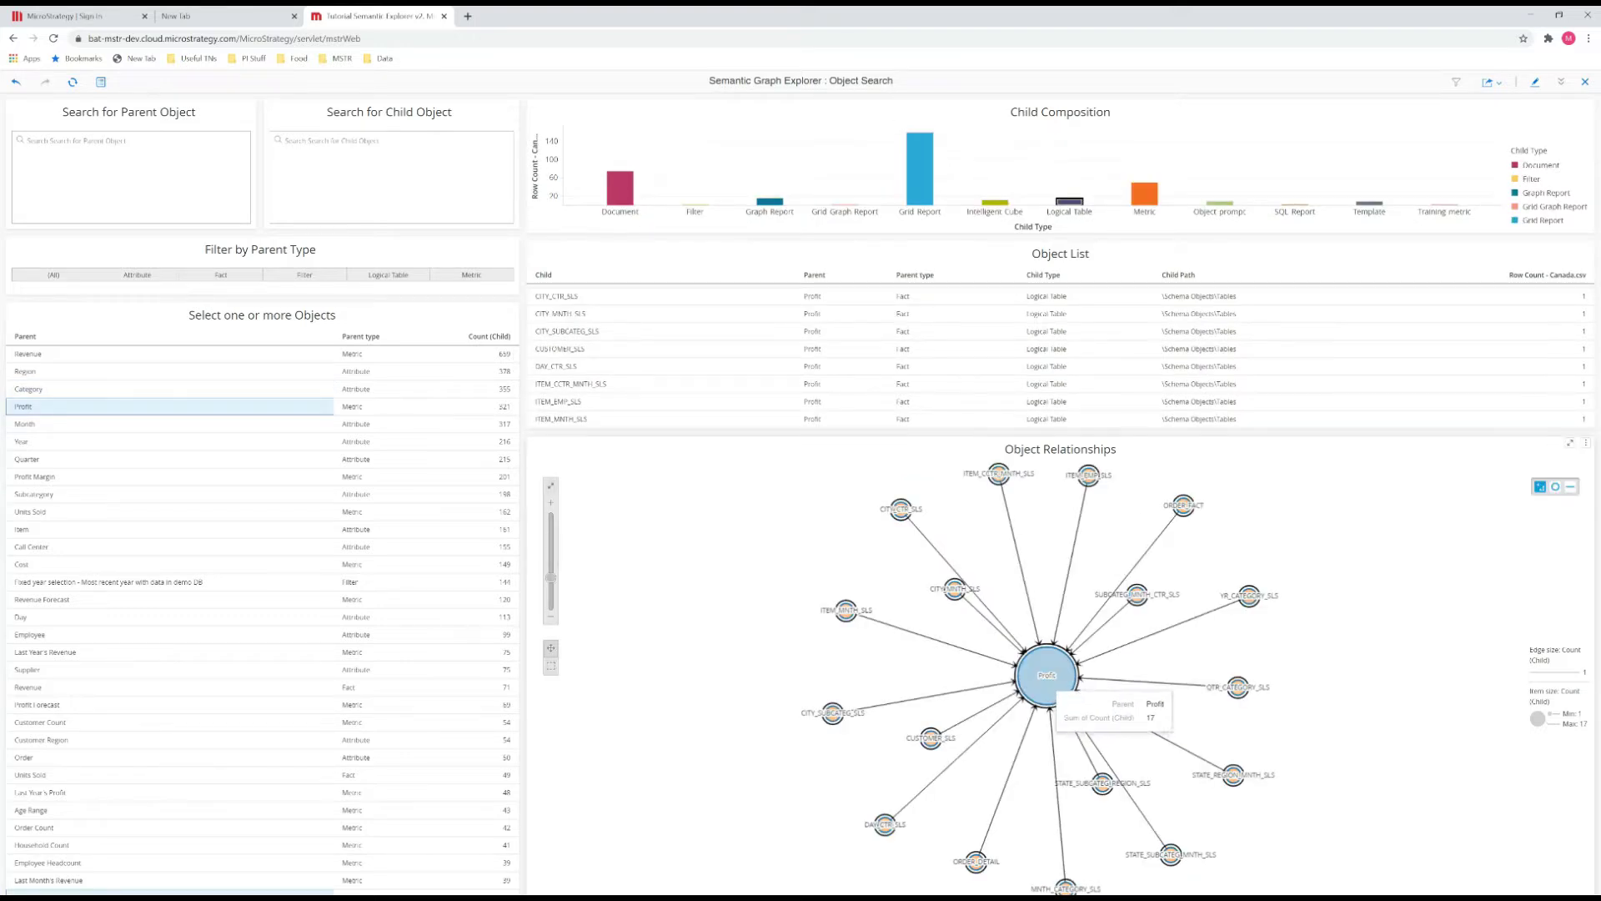
mouse_move(1040, 679)
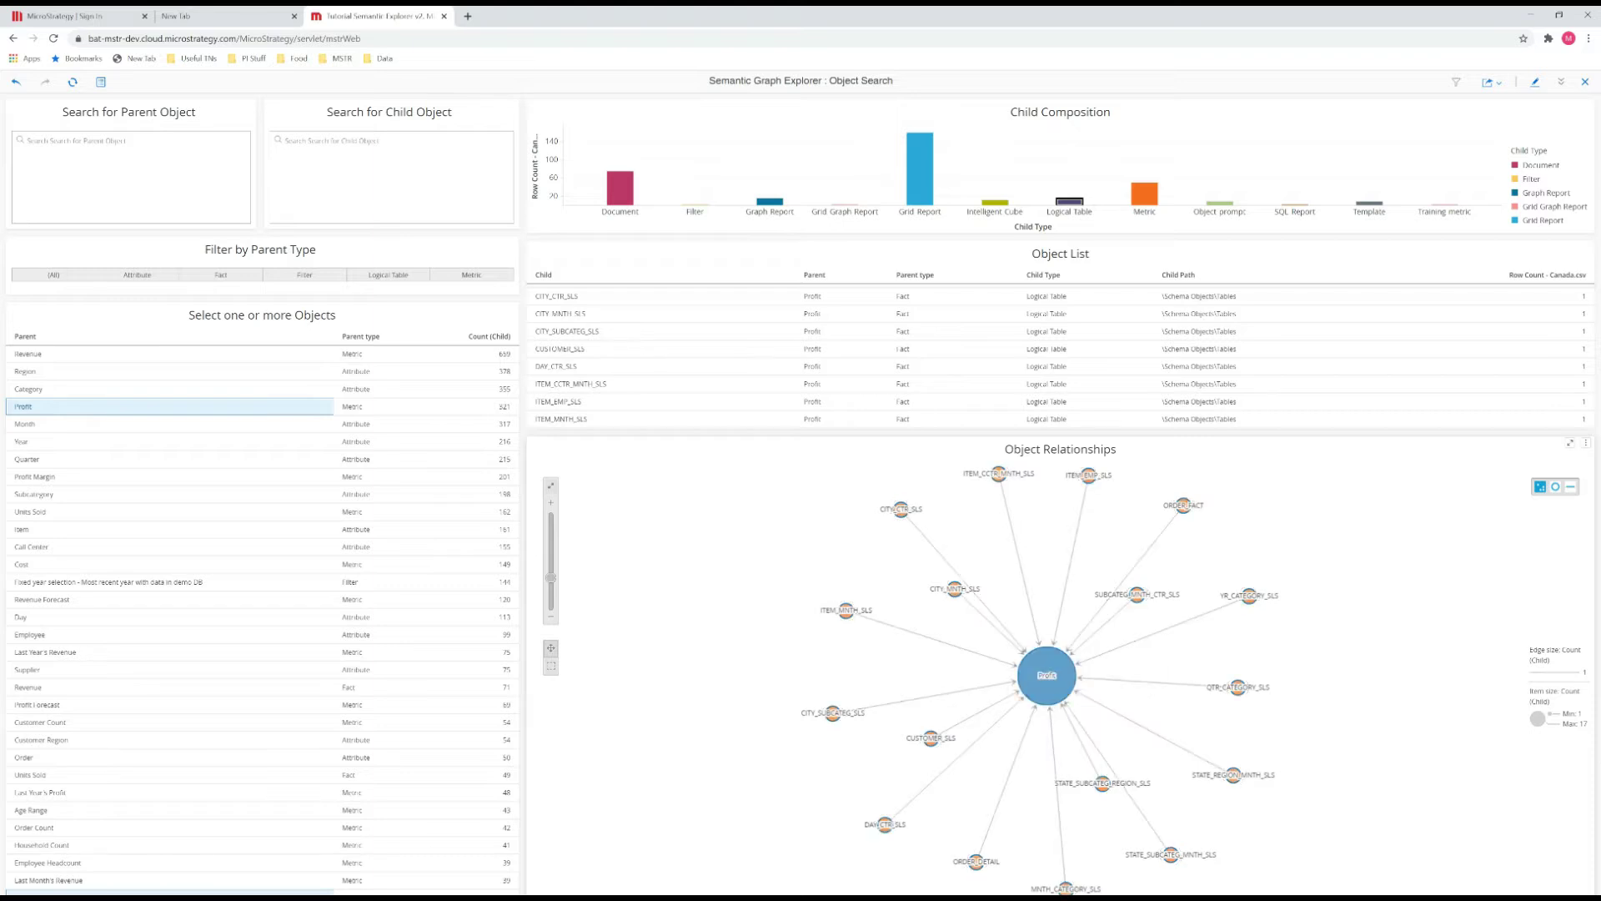
scroll(1047, 675, "up", 1)
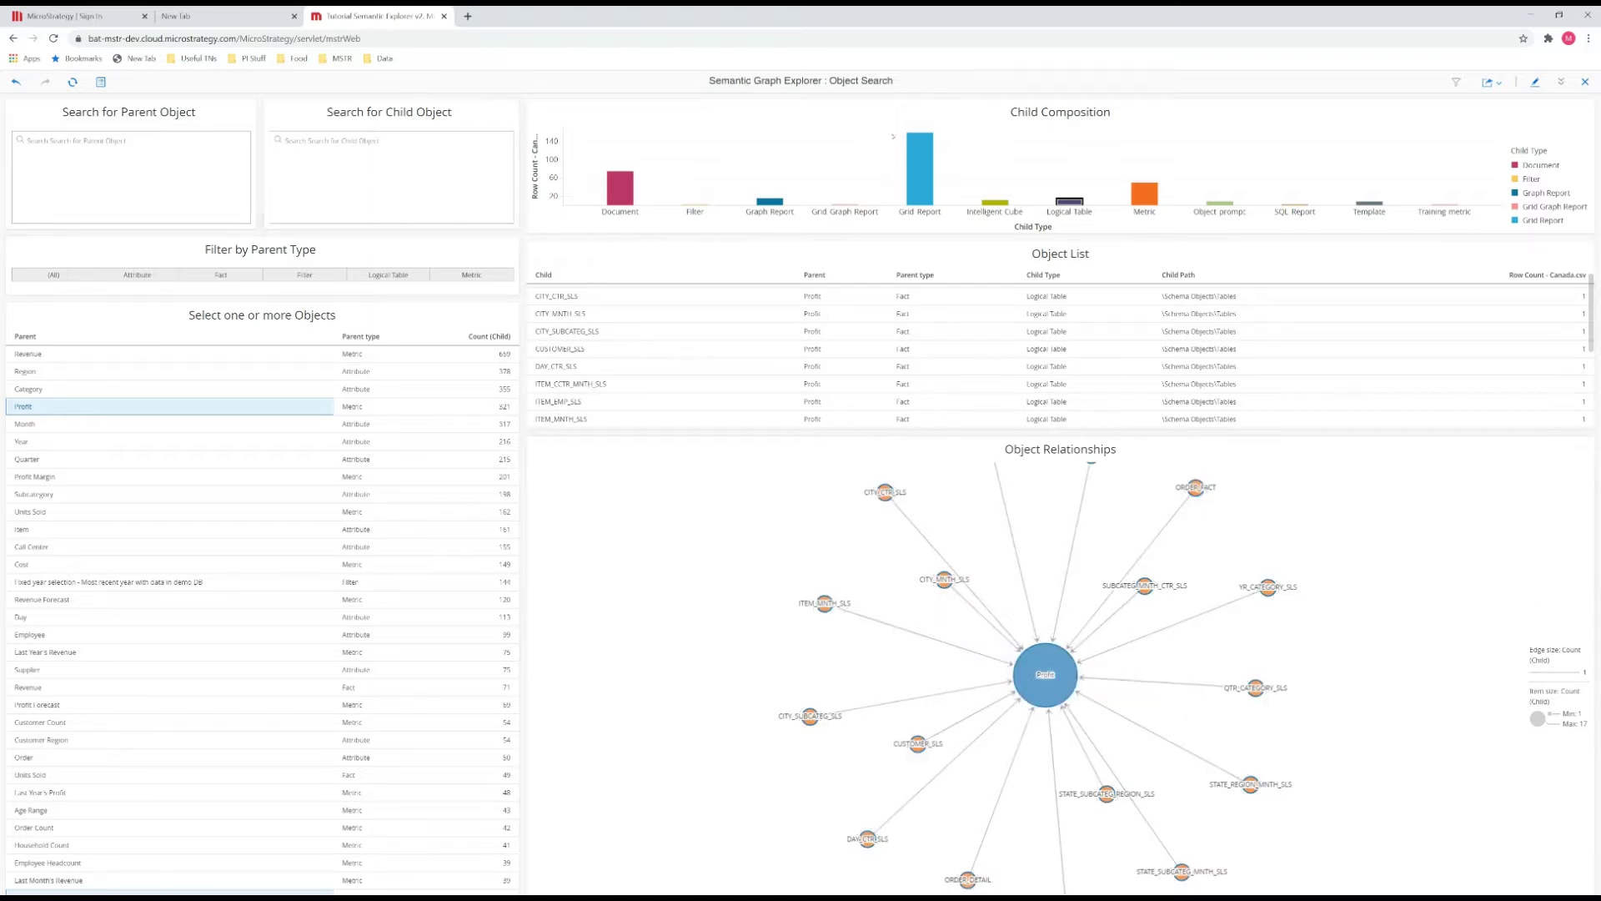
Filter the parent objects to all search results for Profit and select every listed object through Yearly Profit - Dimensional
left_click(76, 141)
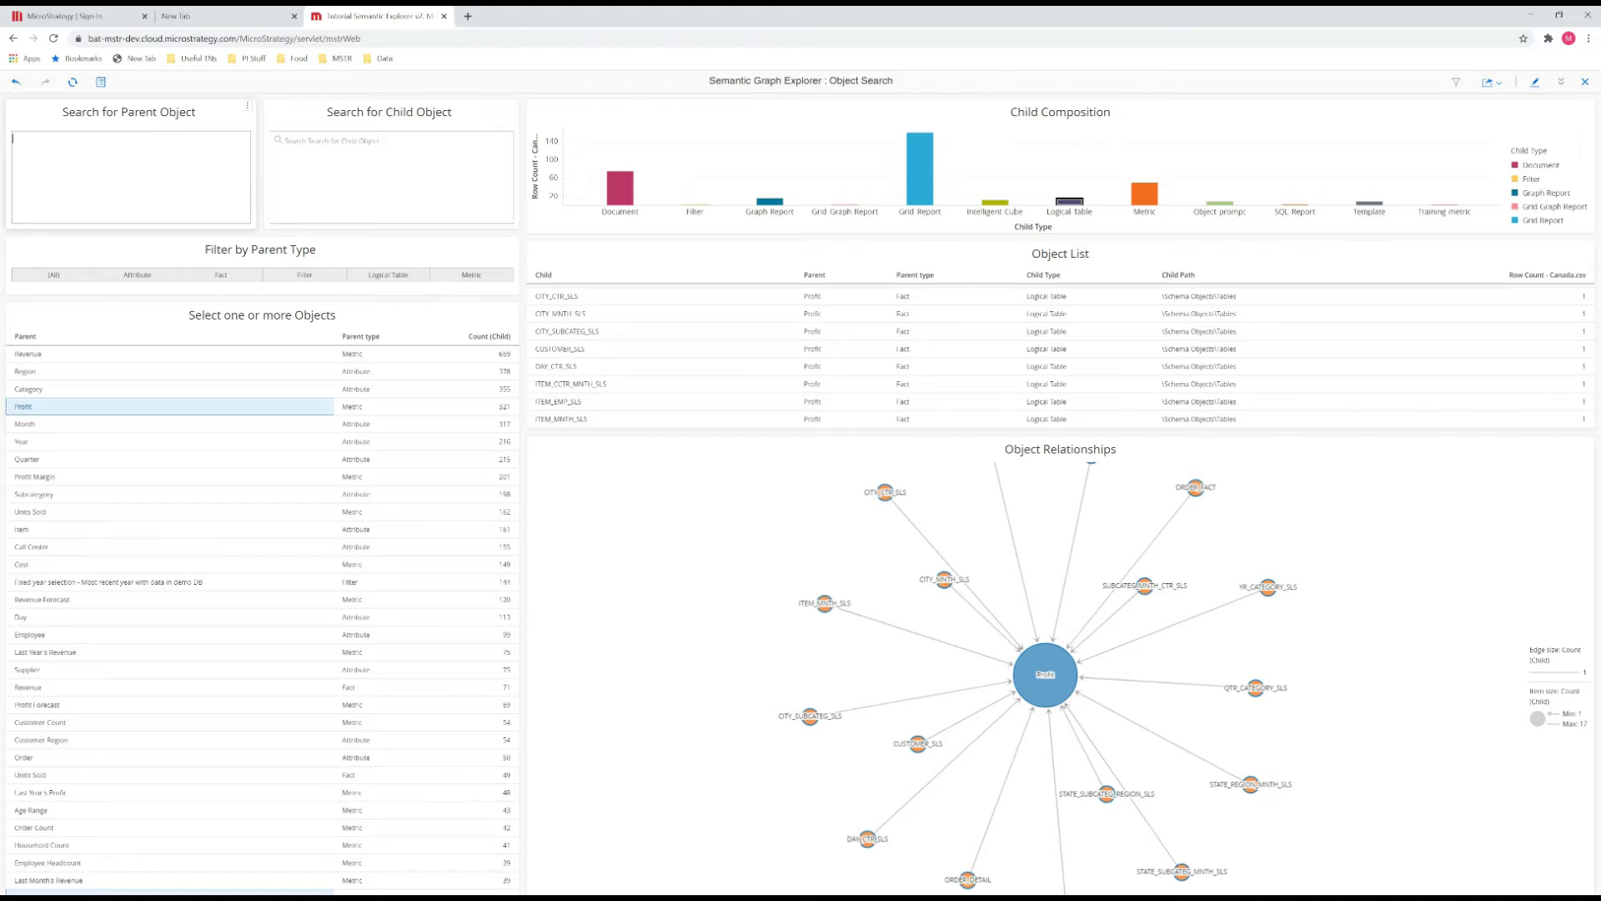
type("Profit")
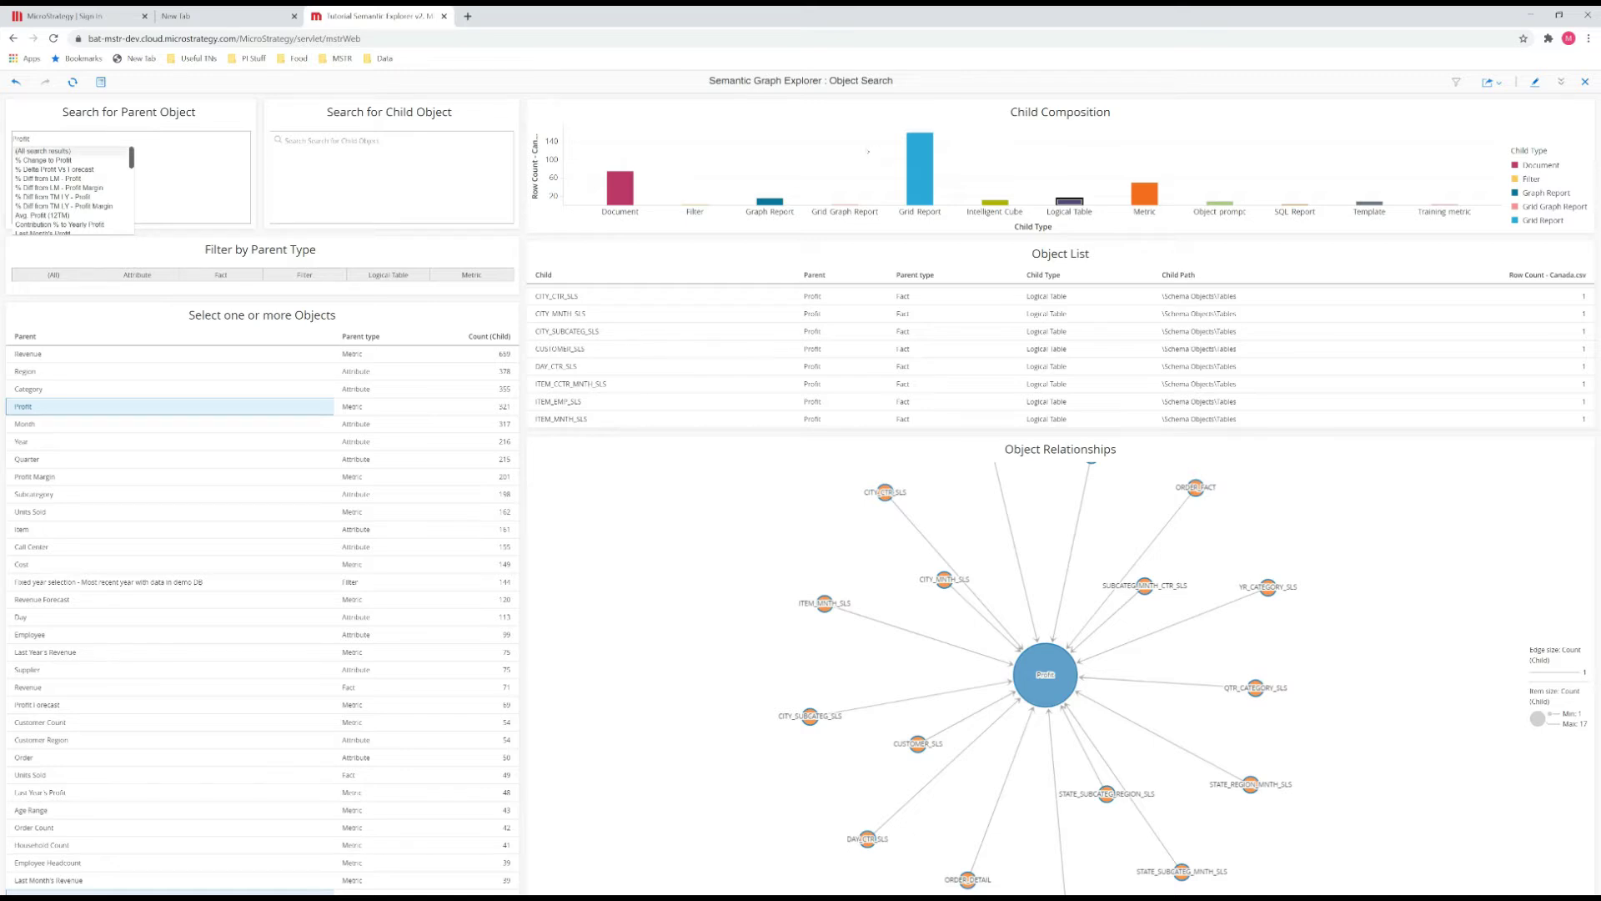
key("Return")
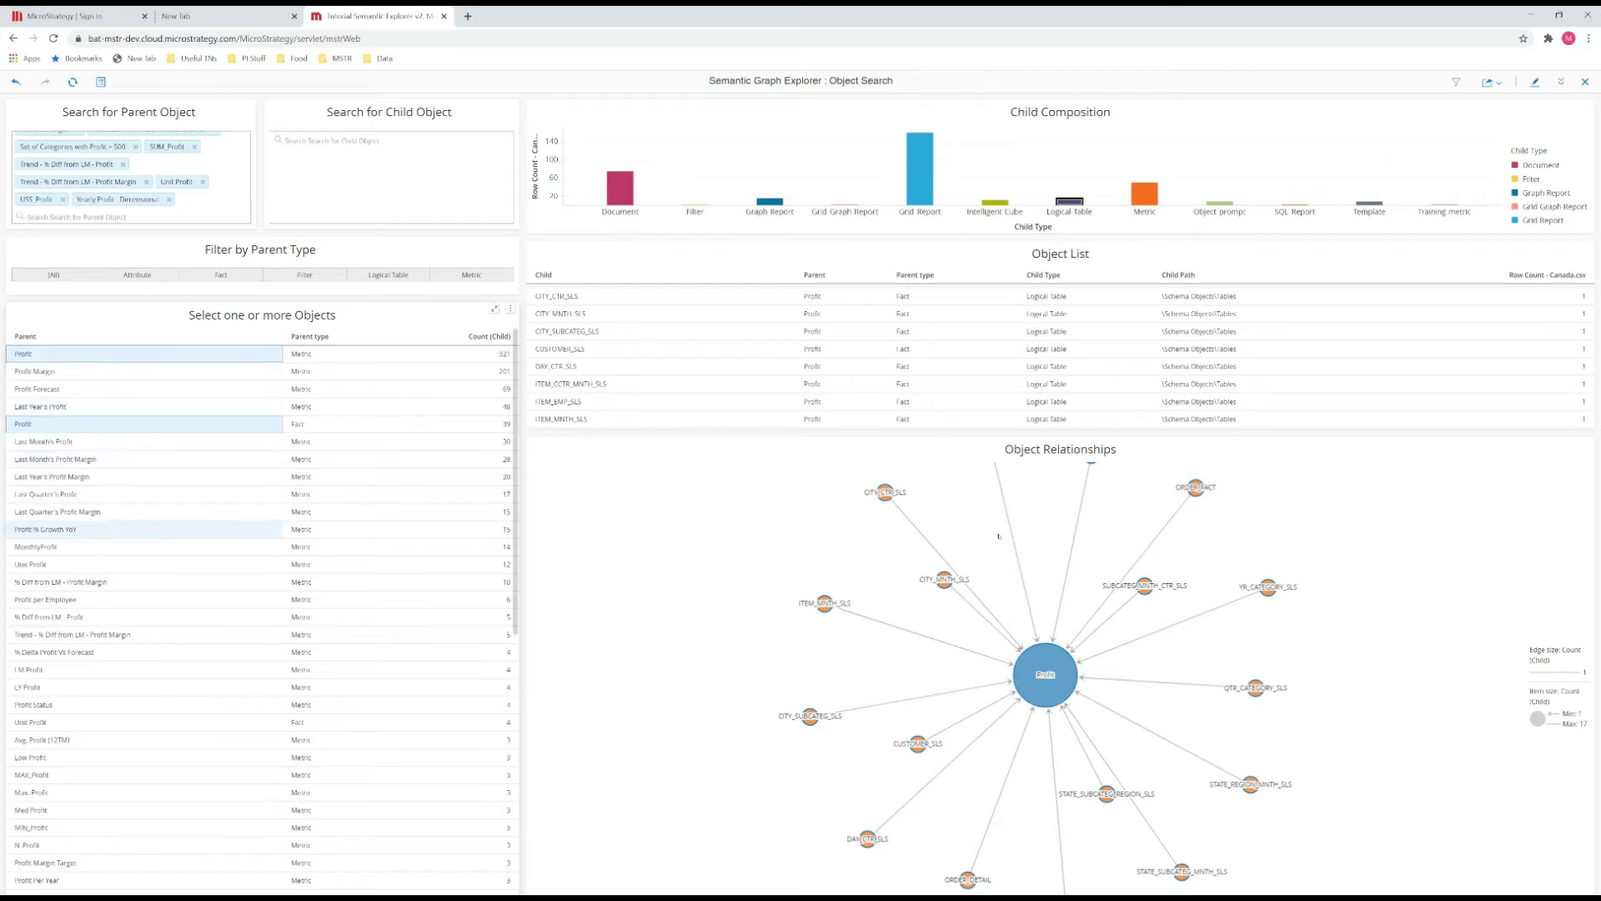
scroll(142, 617, "down", 10)
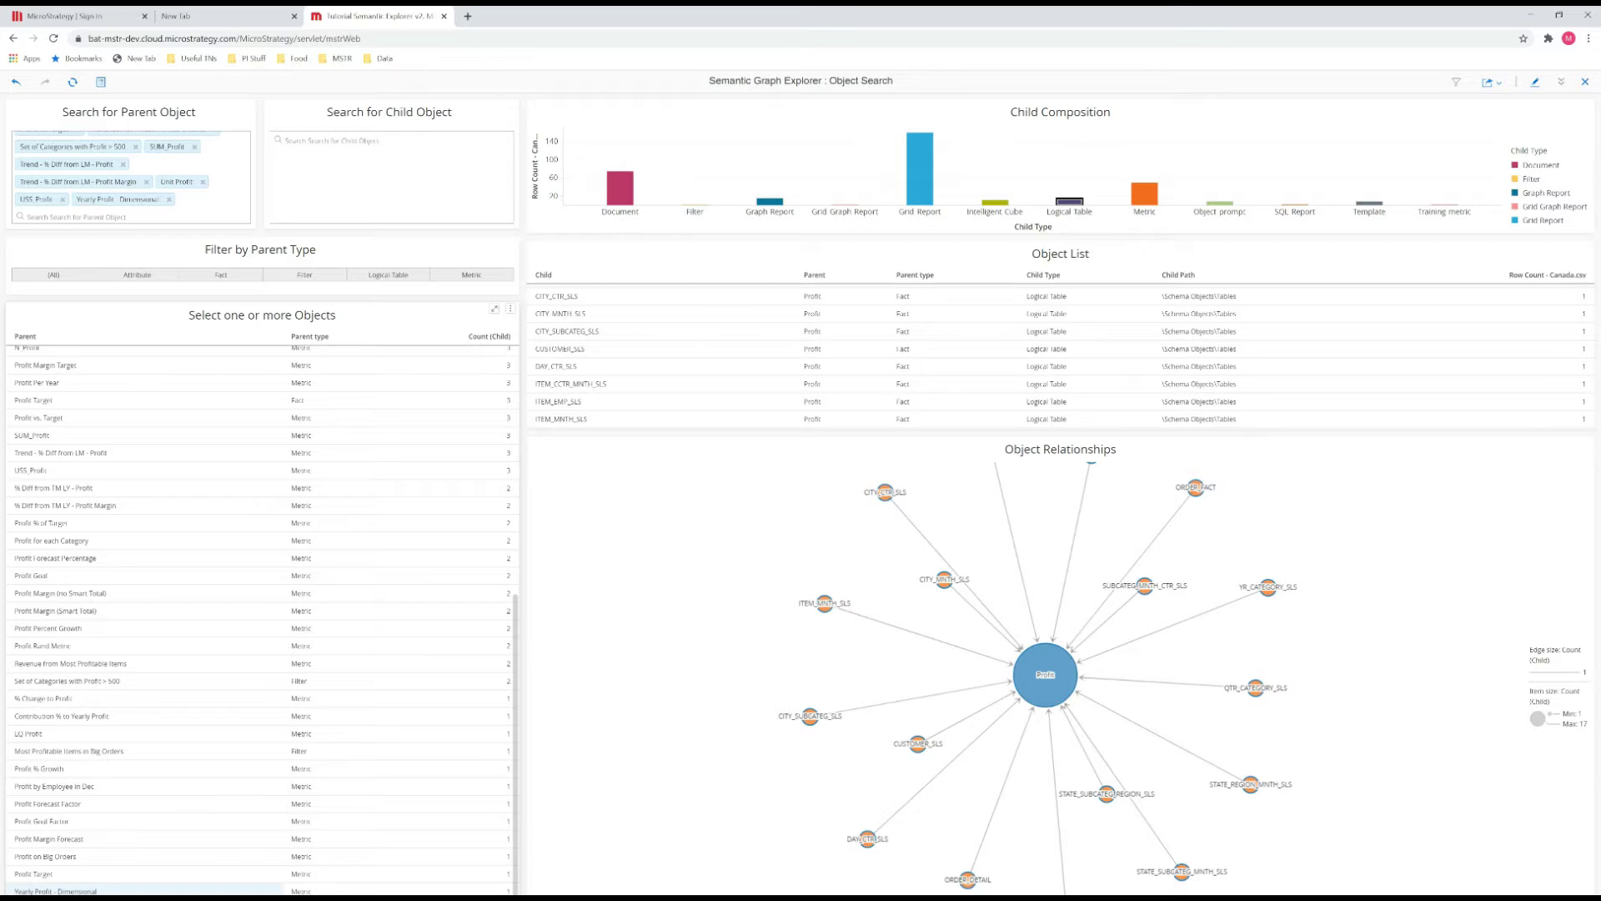
left_click(54, 891, "shift")
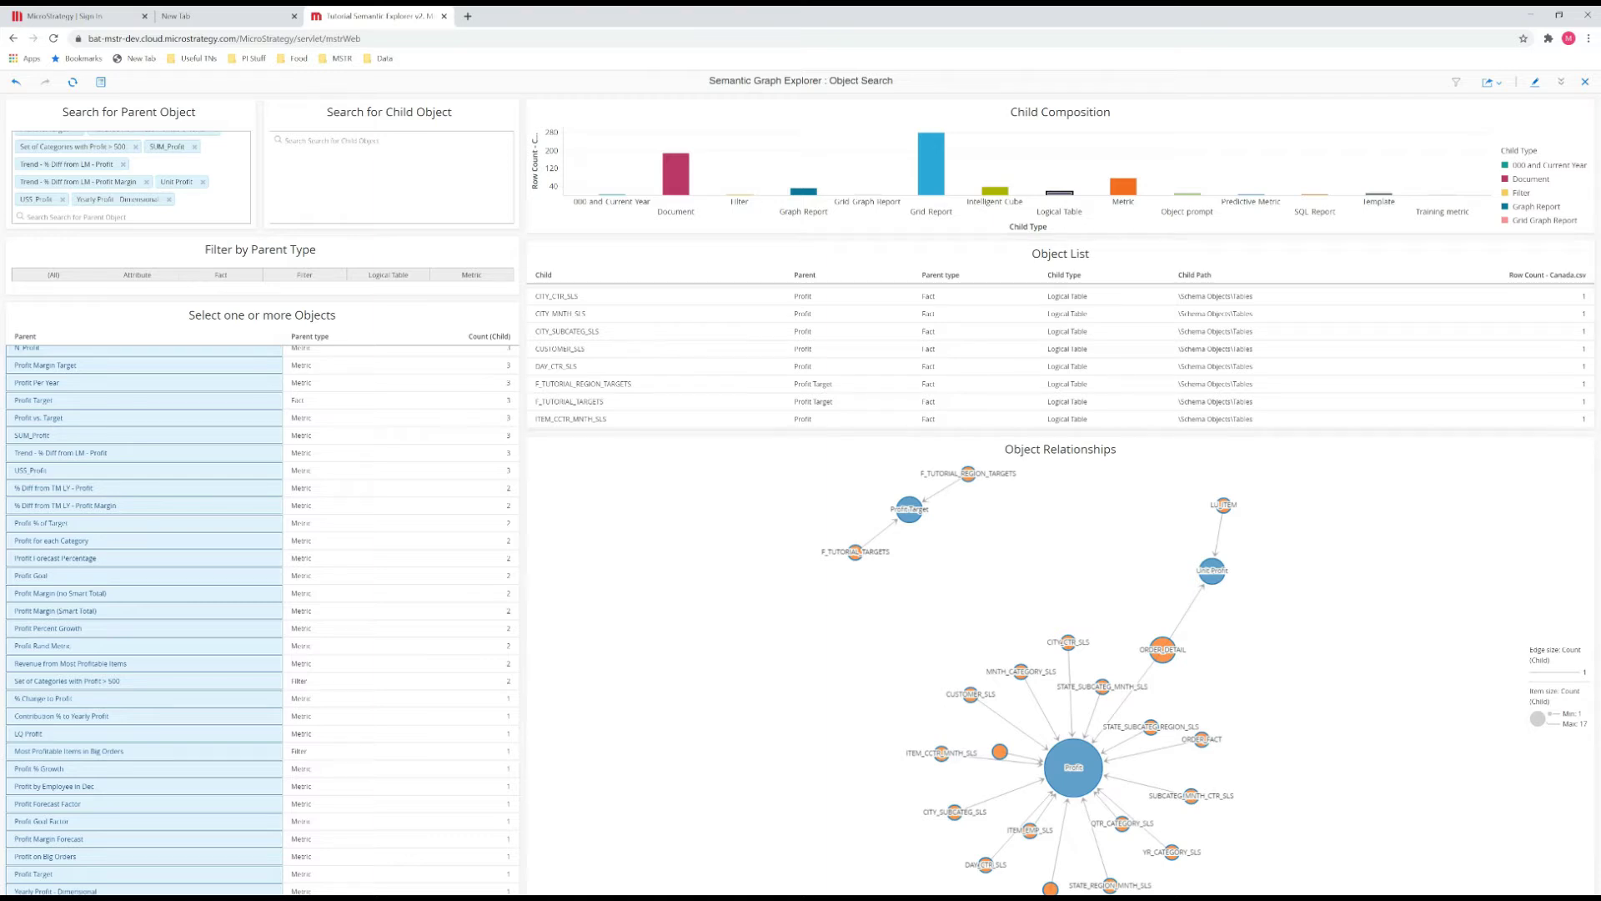
Clear the Logical Table selection in the child composition chart and examine all relationships of the selected Profit objects
left_click(1570, 147)
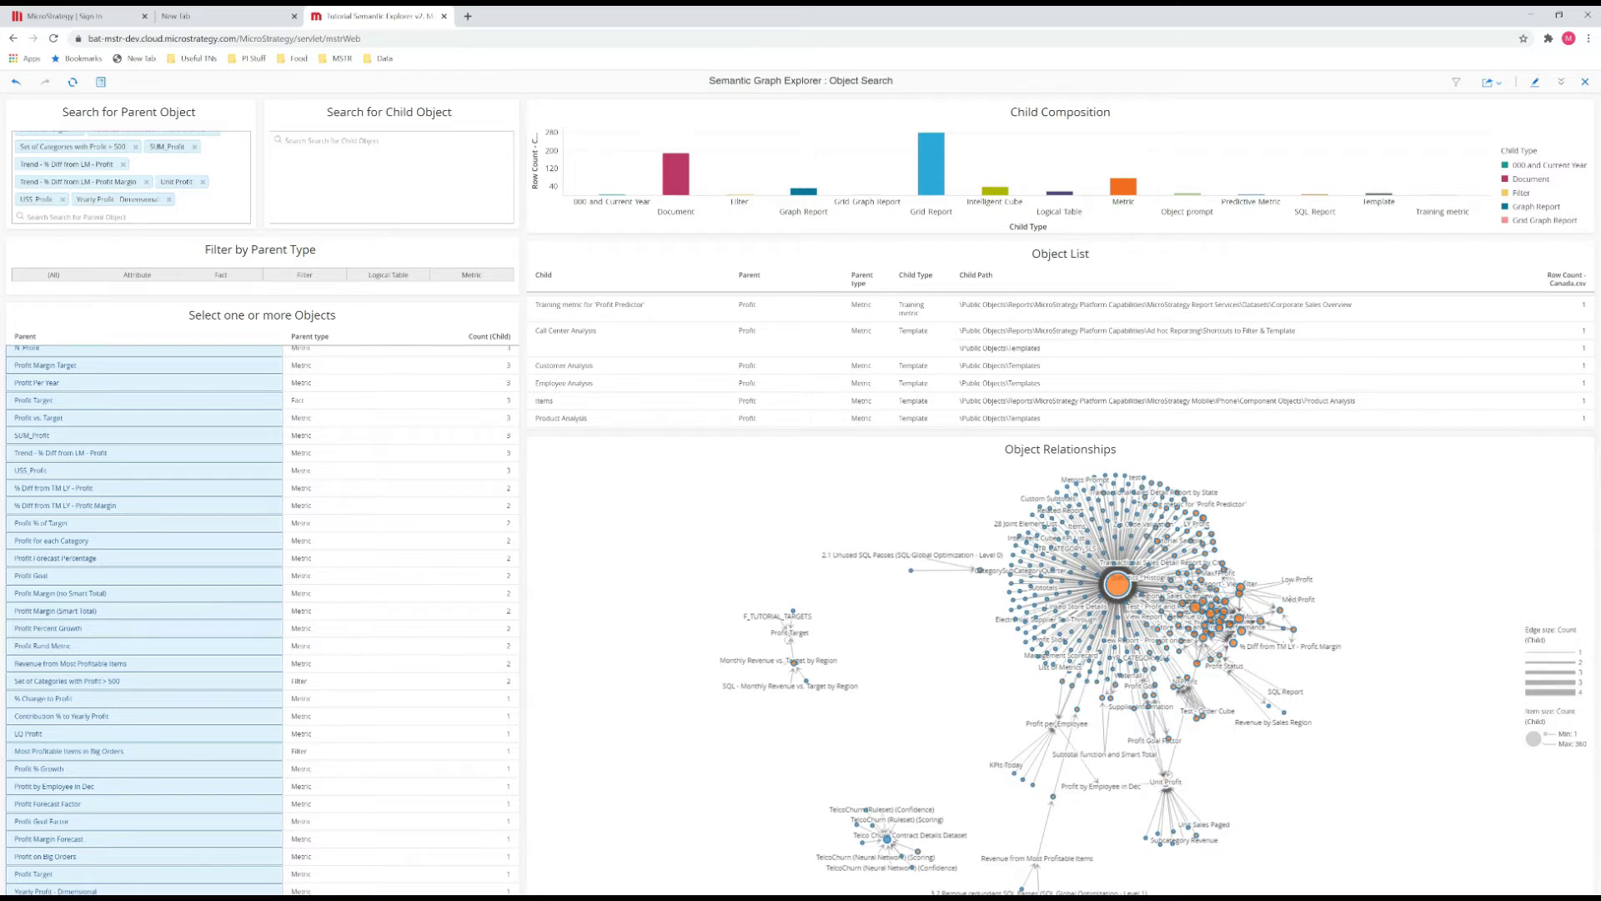
mouse_move(1051, 638)
mouse_move(1195, 607)
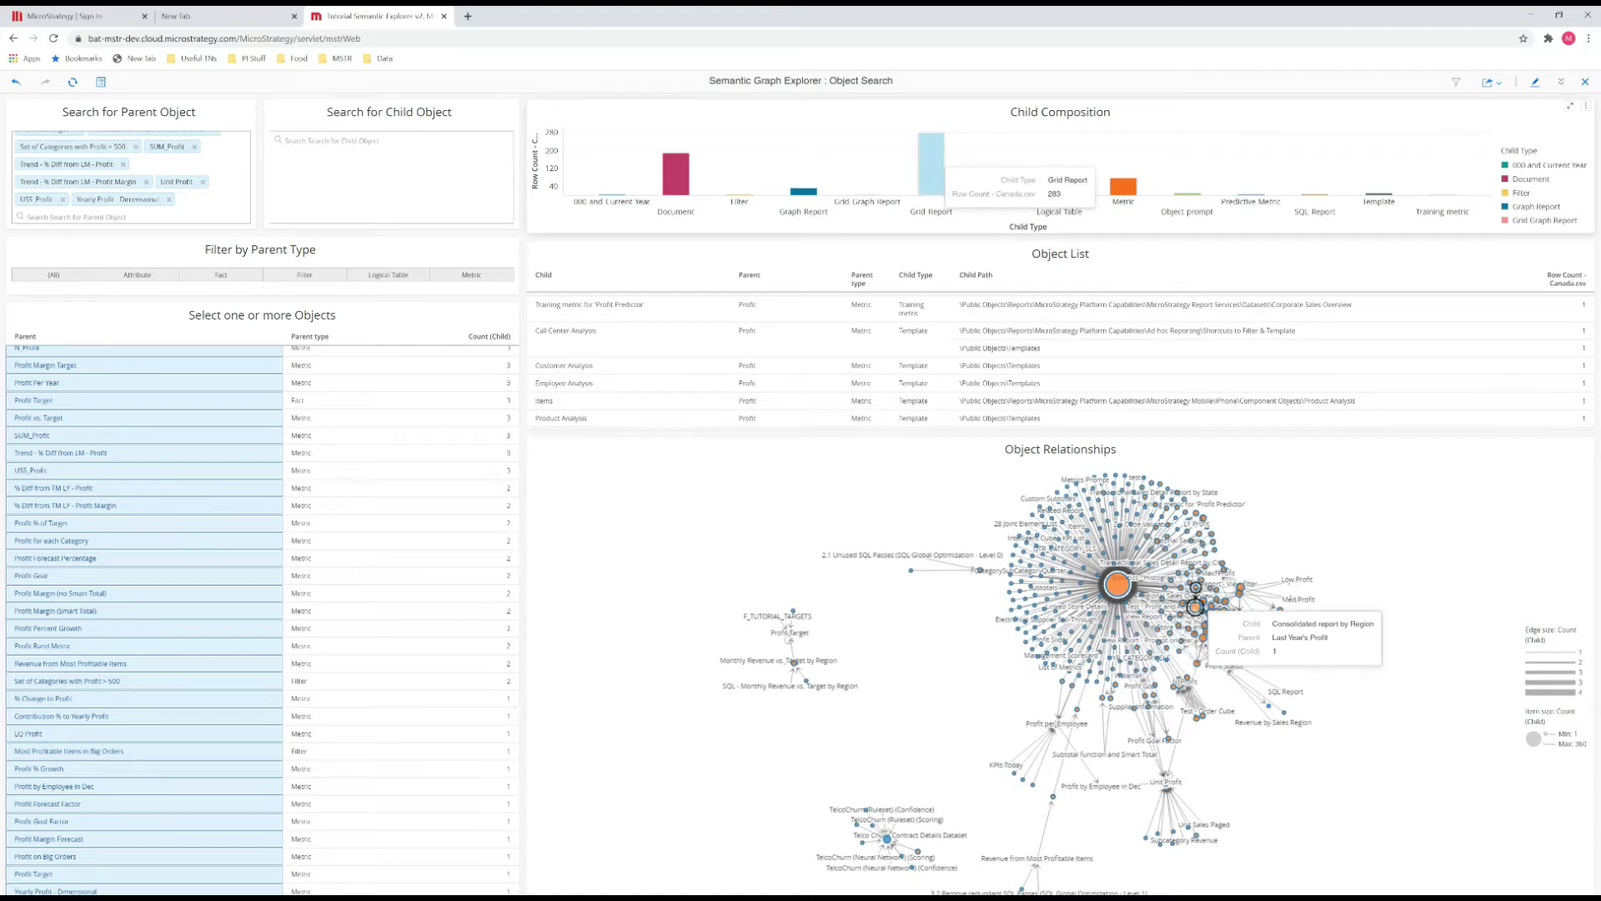
View only the Grid Report, Metric and Document children in turn, clearing the child type selection after each
left_click(931, 167)
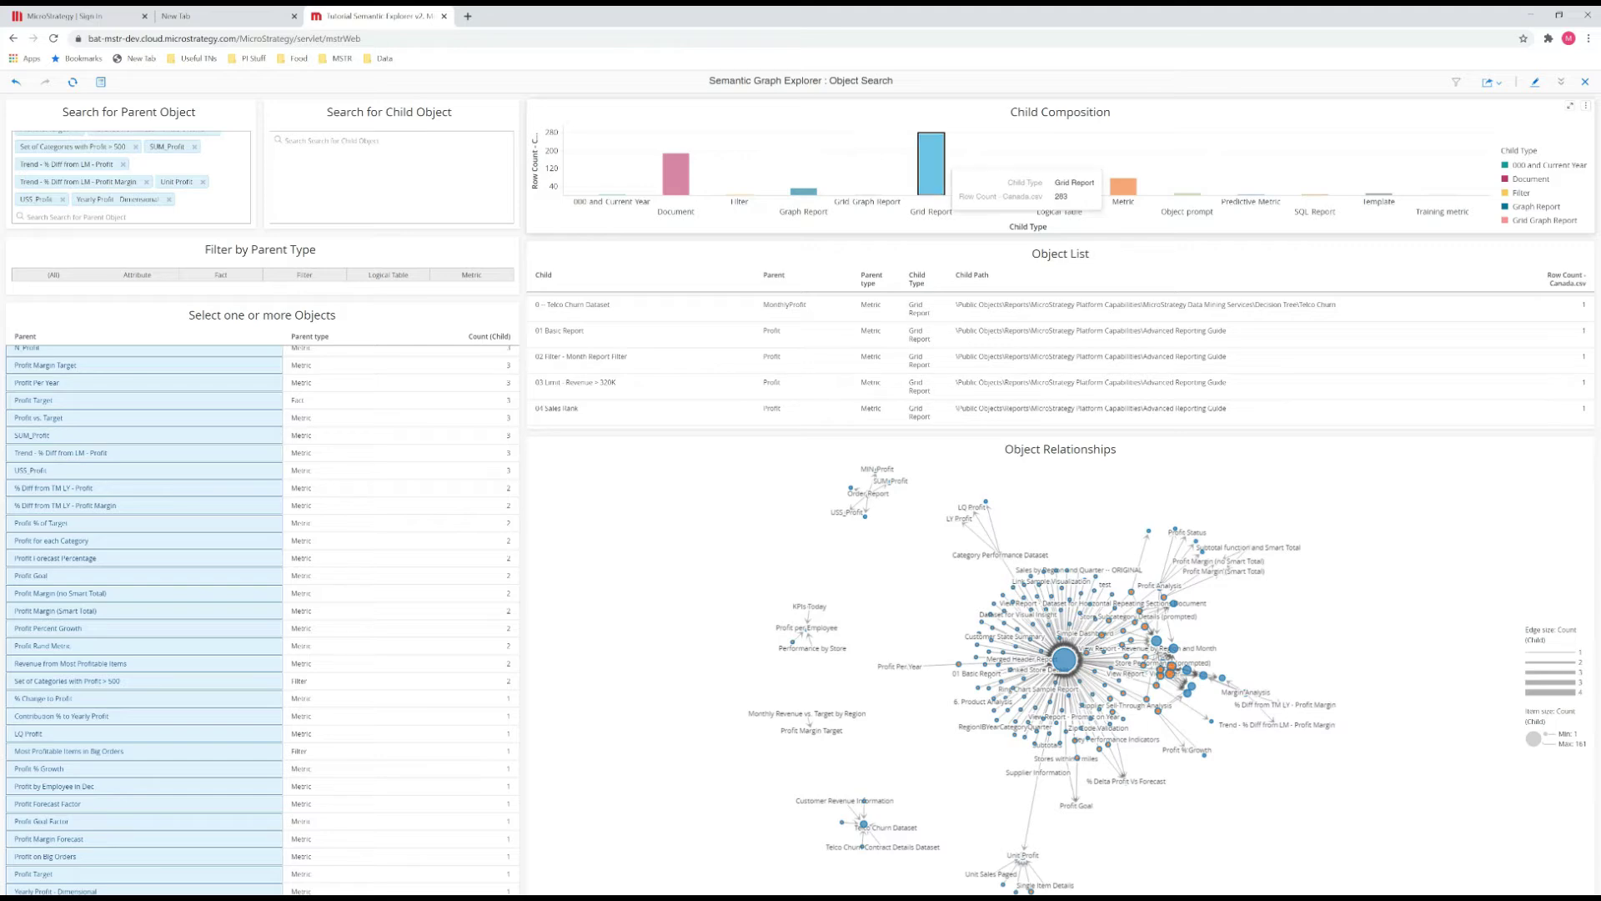
left_click(933, 175)
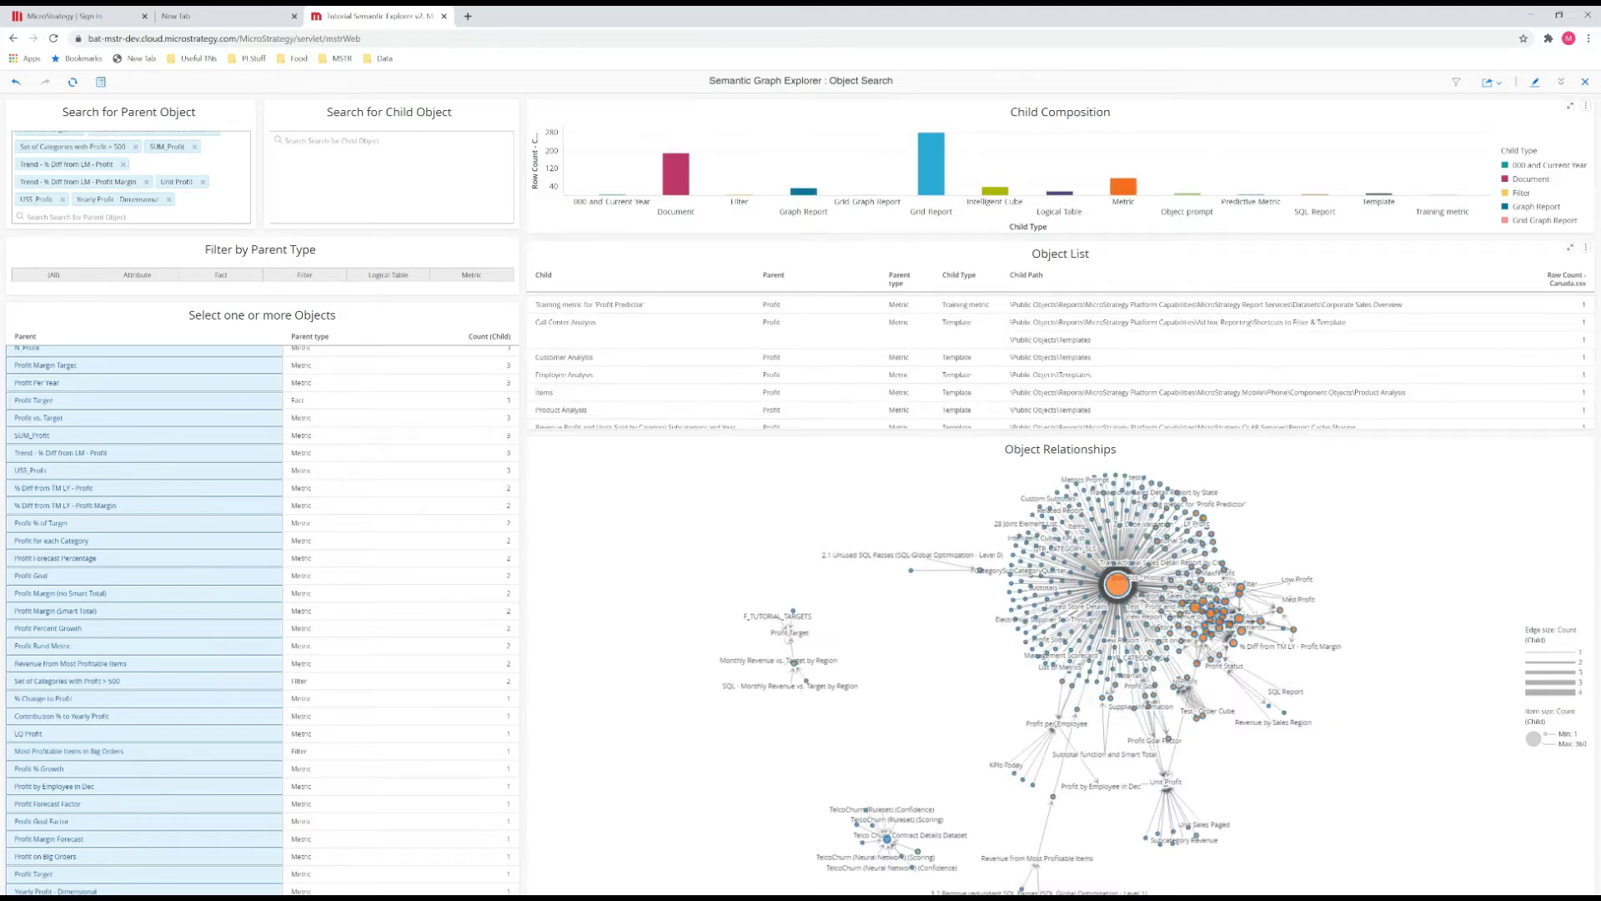
left_click(1124, 185)
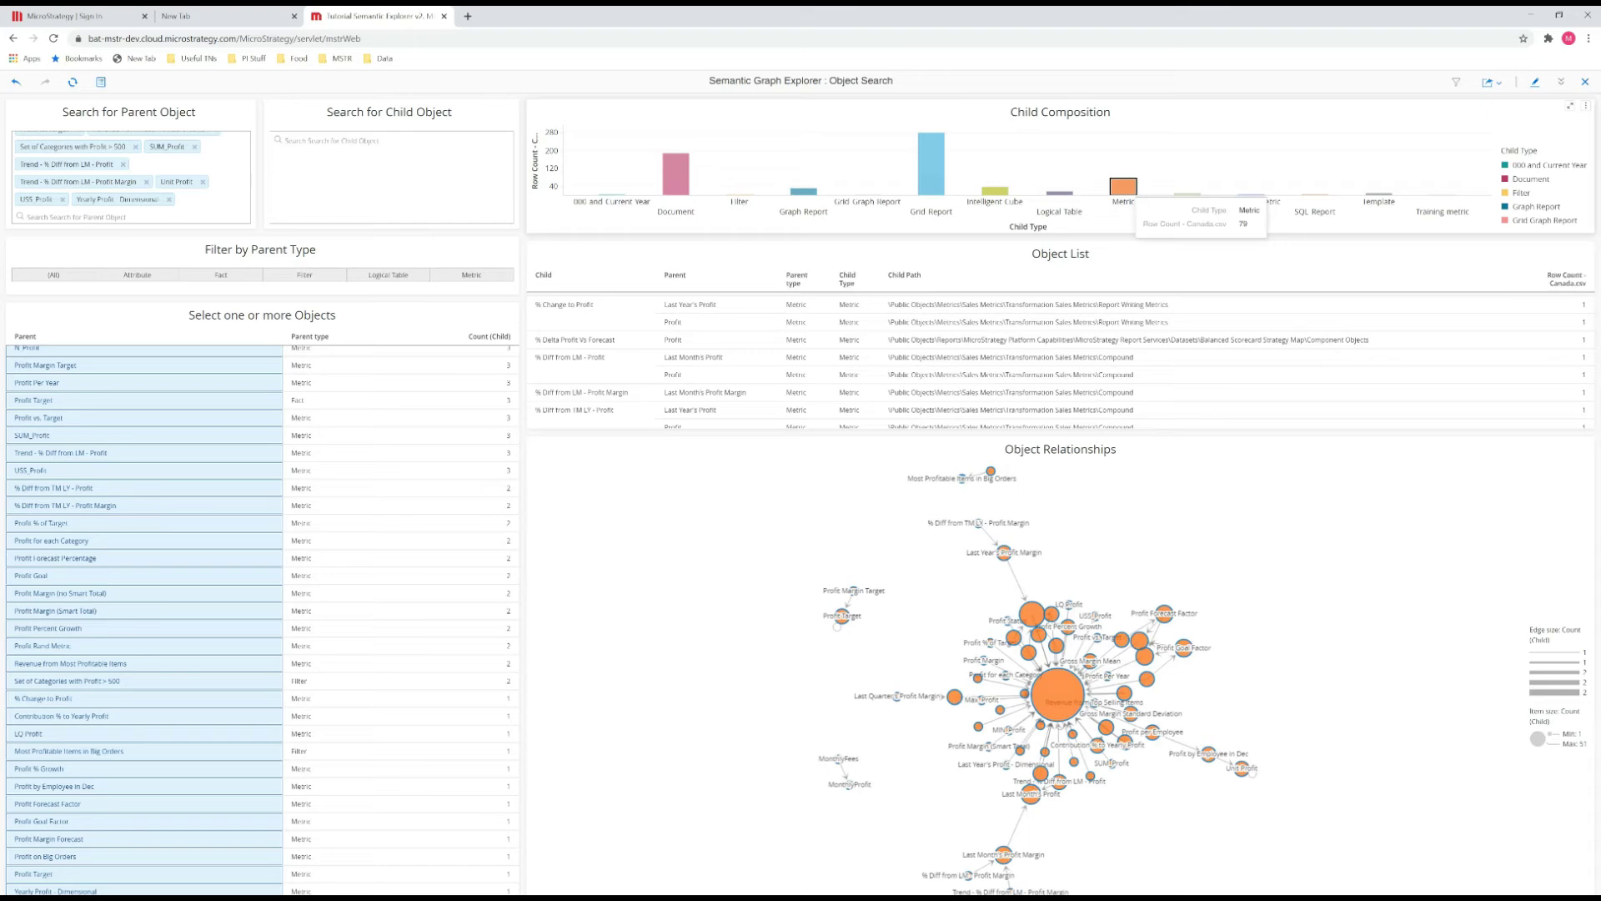
left_click(1488, 190)
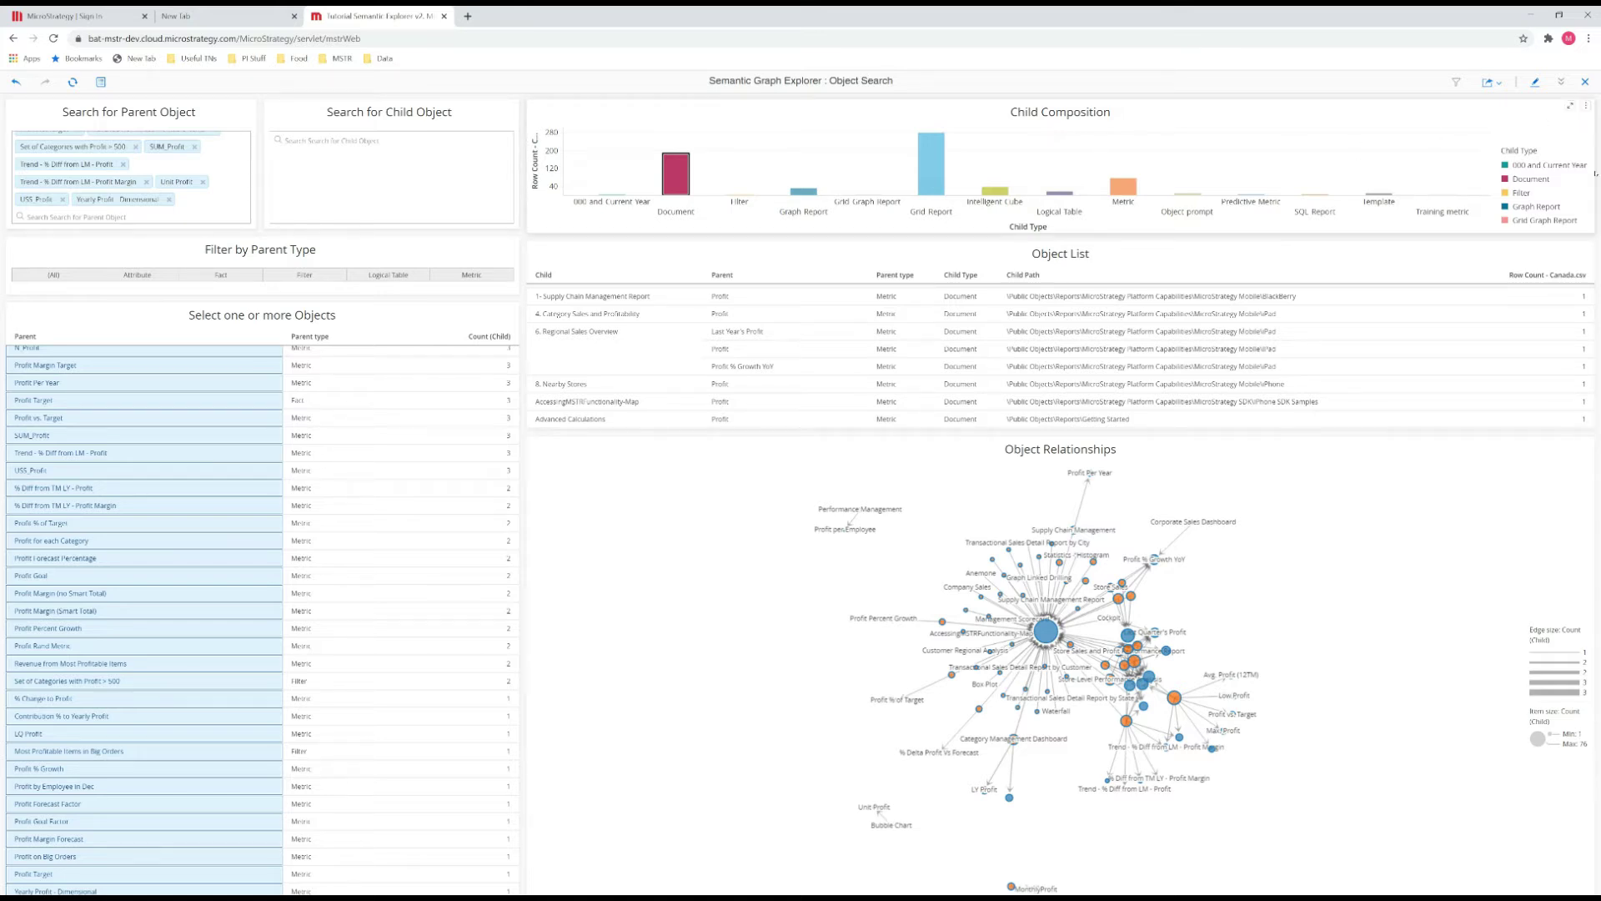
left_click(1597, 170)
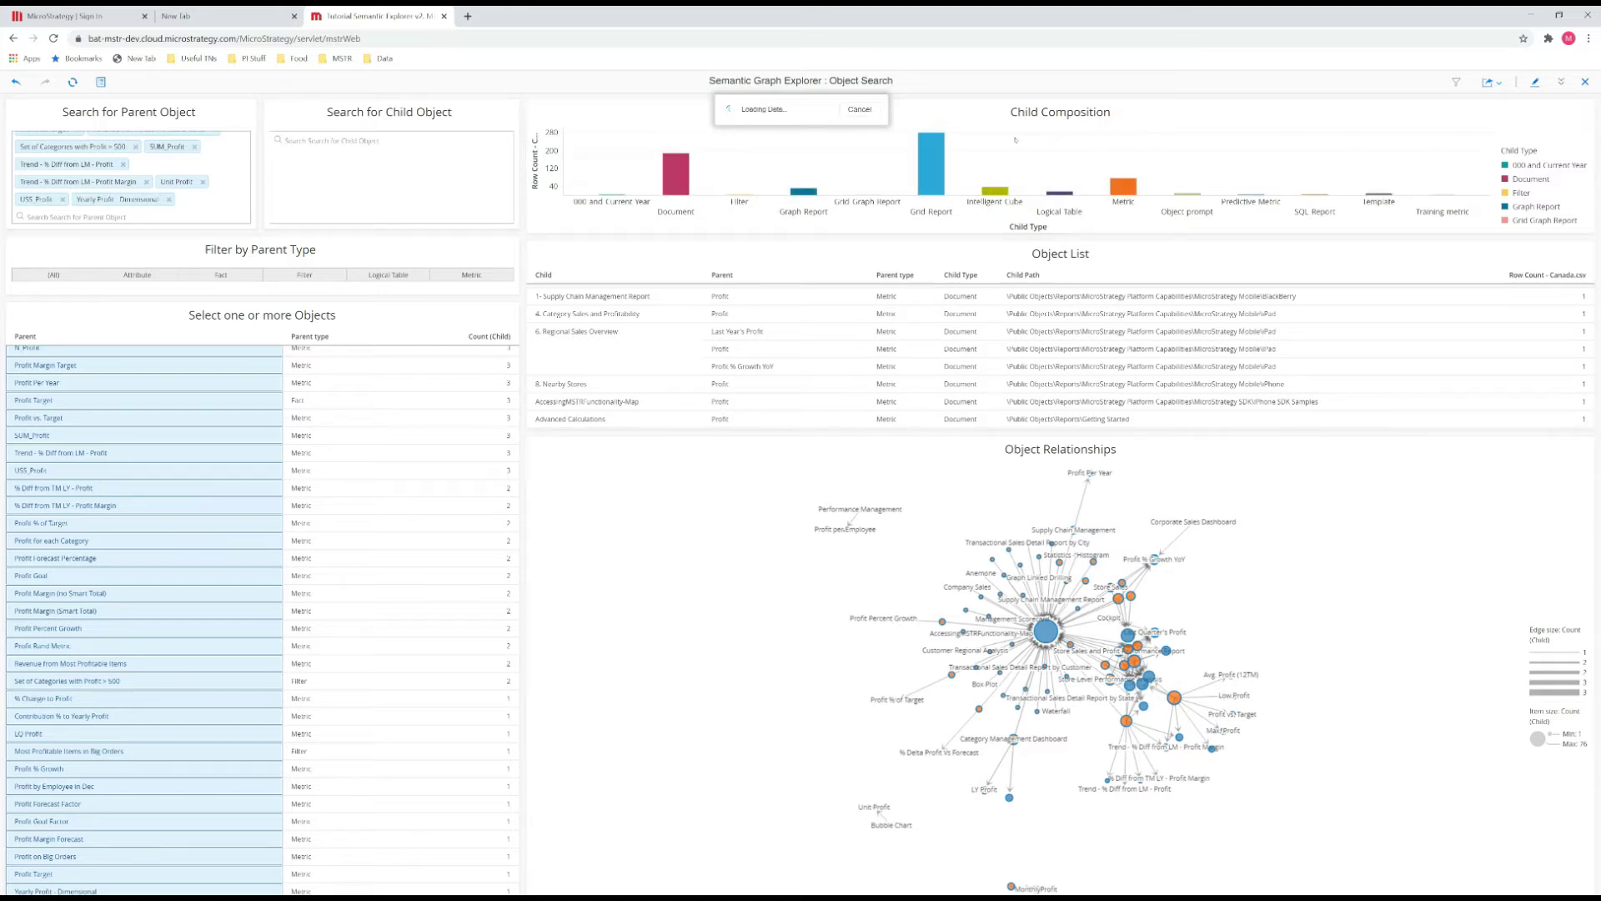
Unset the parent object search filter so that it no longer limits the list to Profit objects
left_click(247, 105)
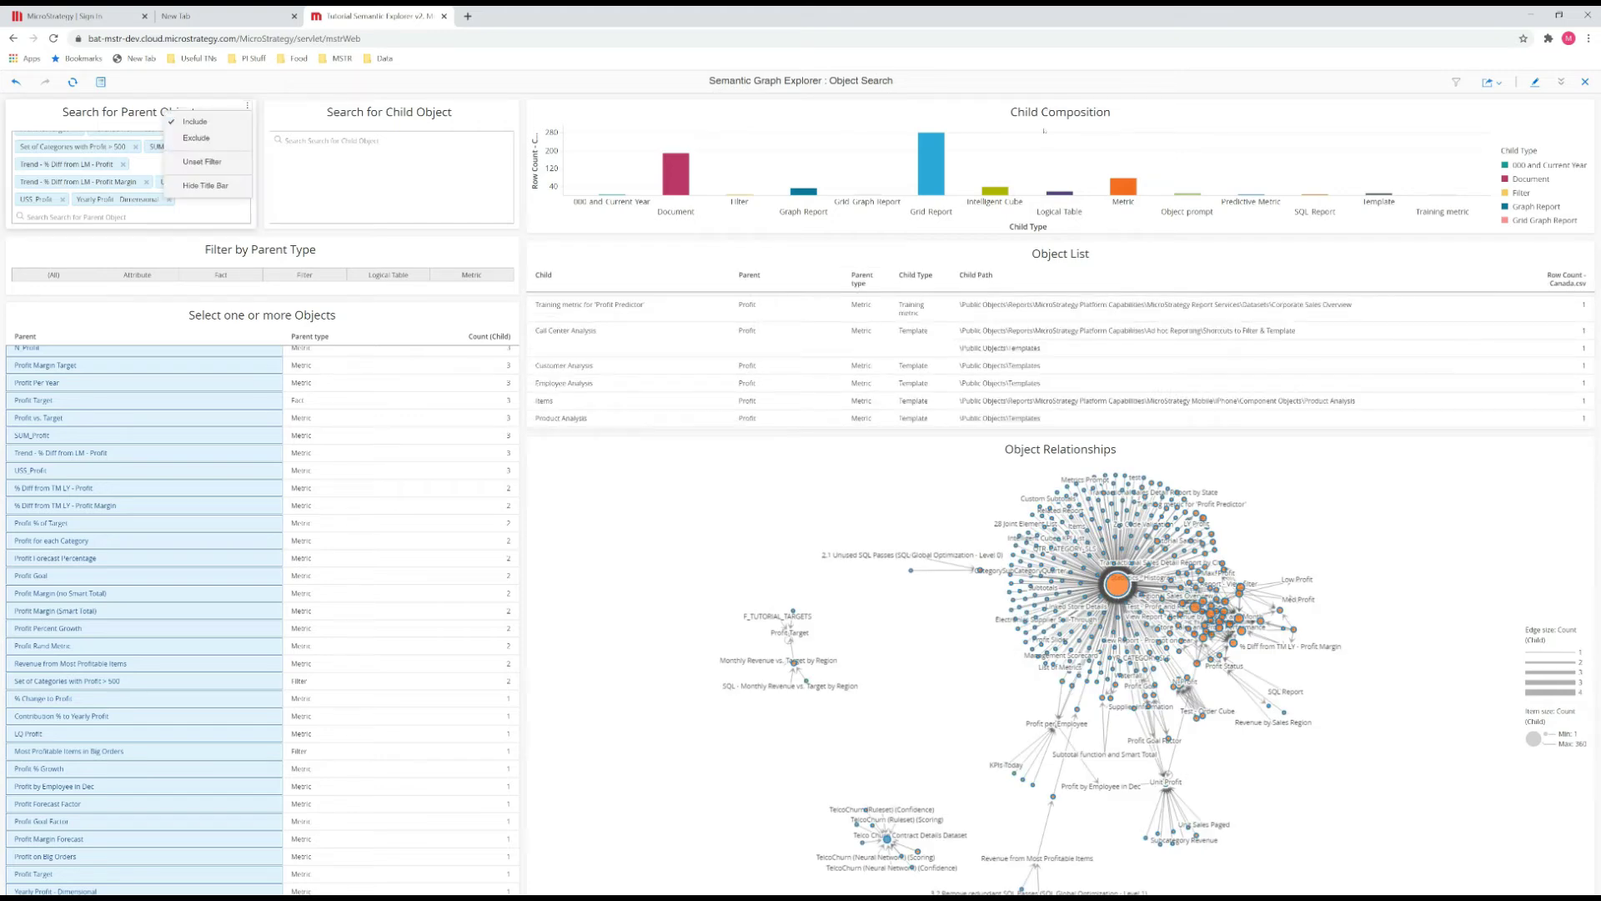
left_click(225, 163)
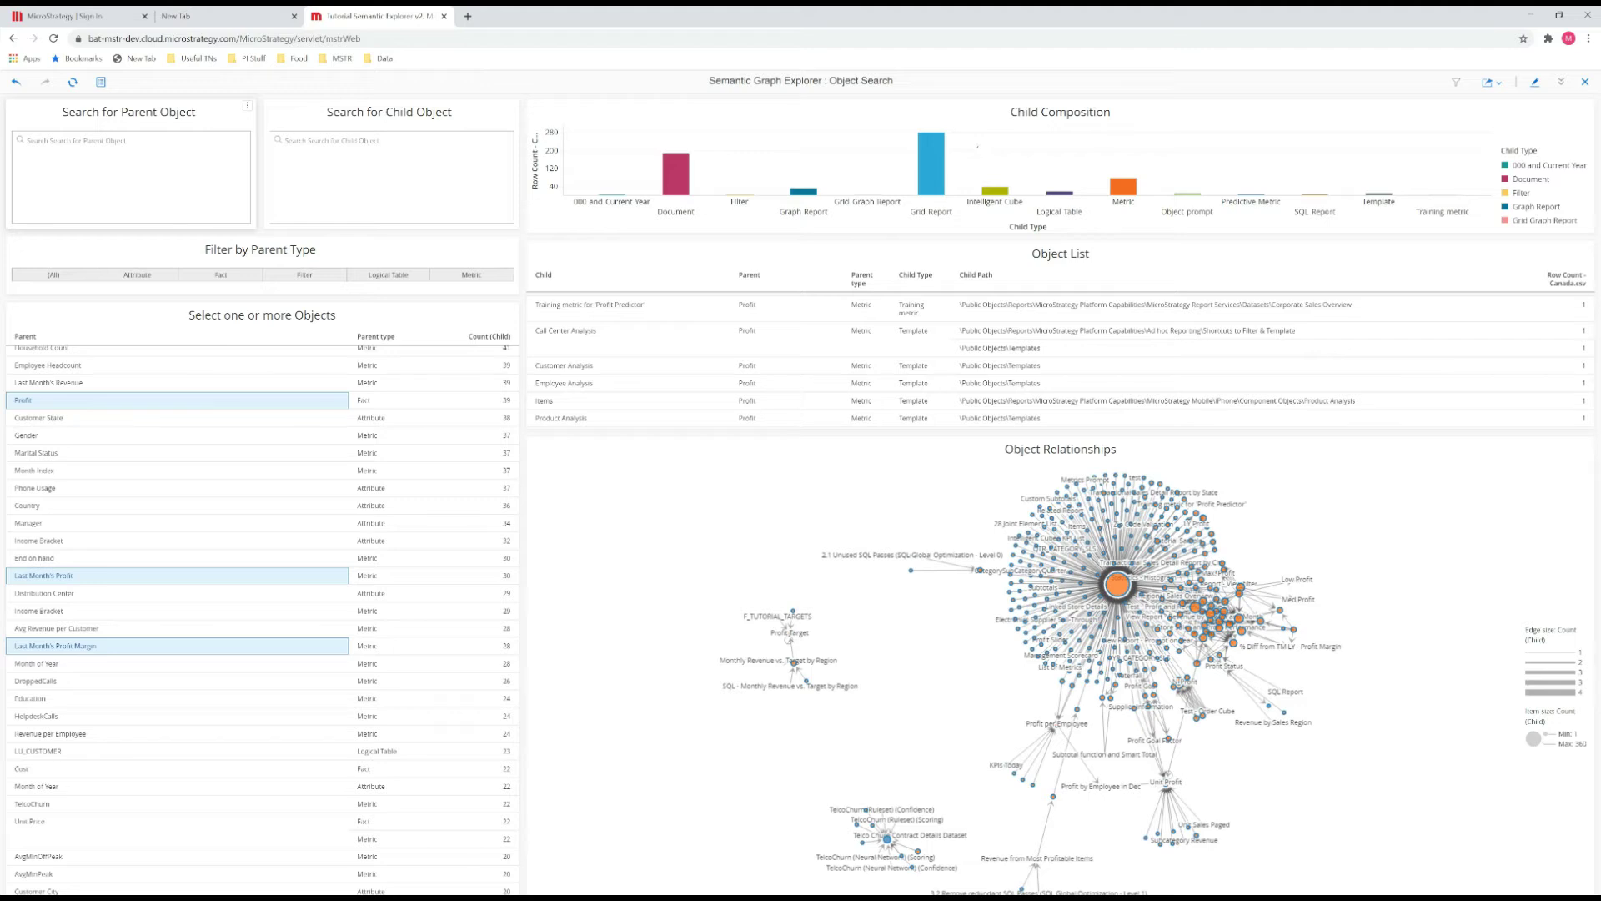
left_click(13, 139)
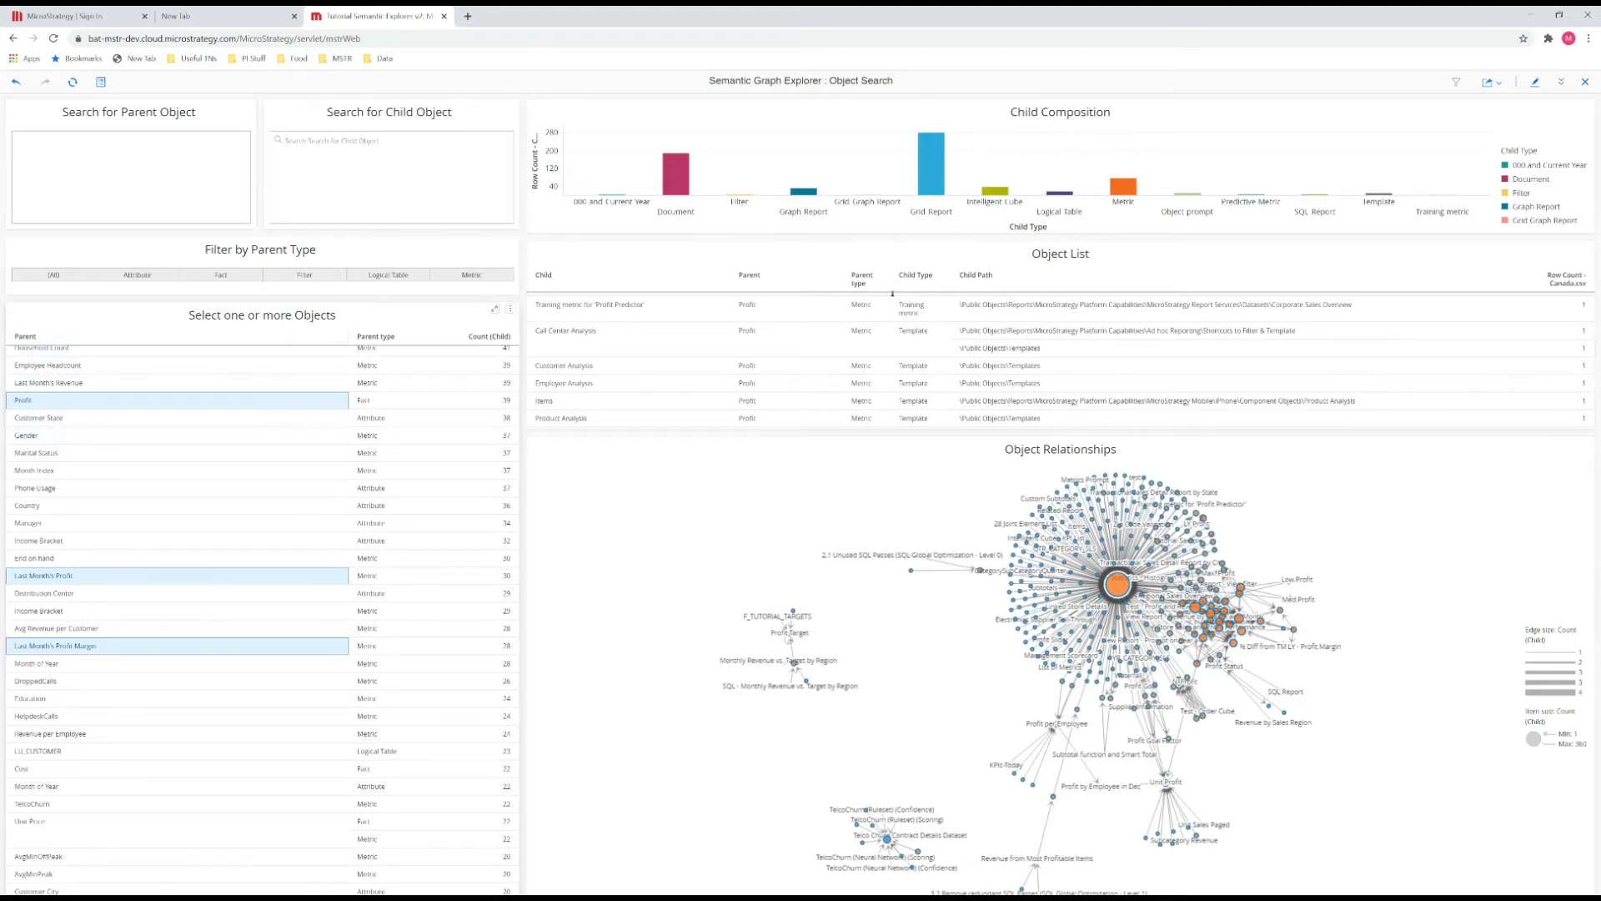
Limit the parent type to Logical Table and select every listed table from LU_CUSTOMER through LU_WARRANTY_YN
left_click(79, 275)
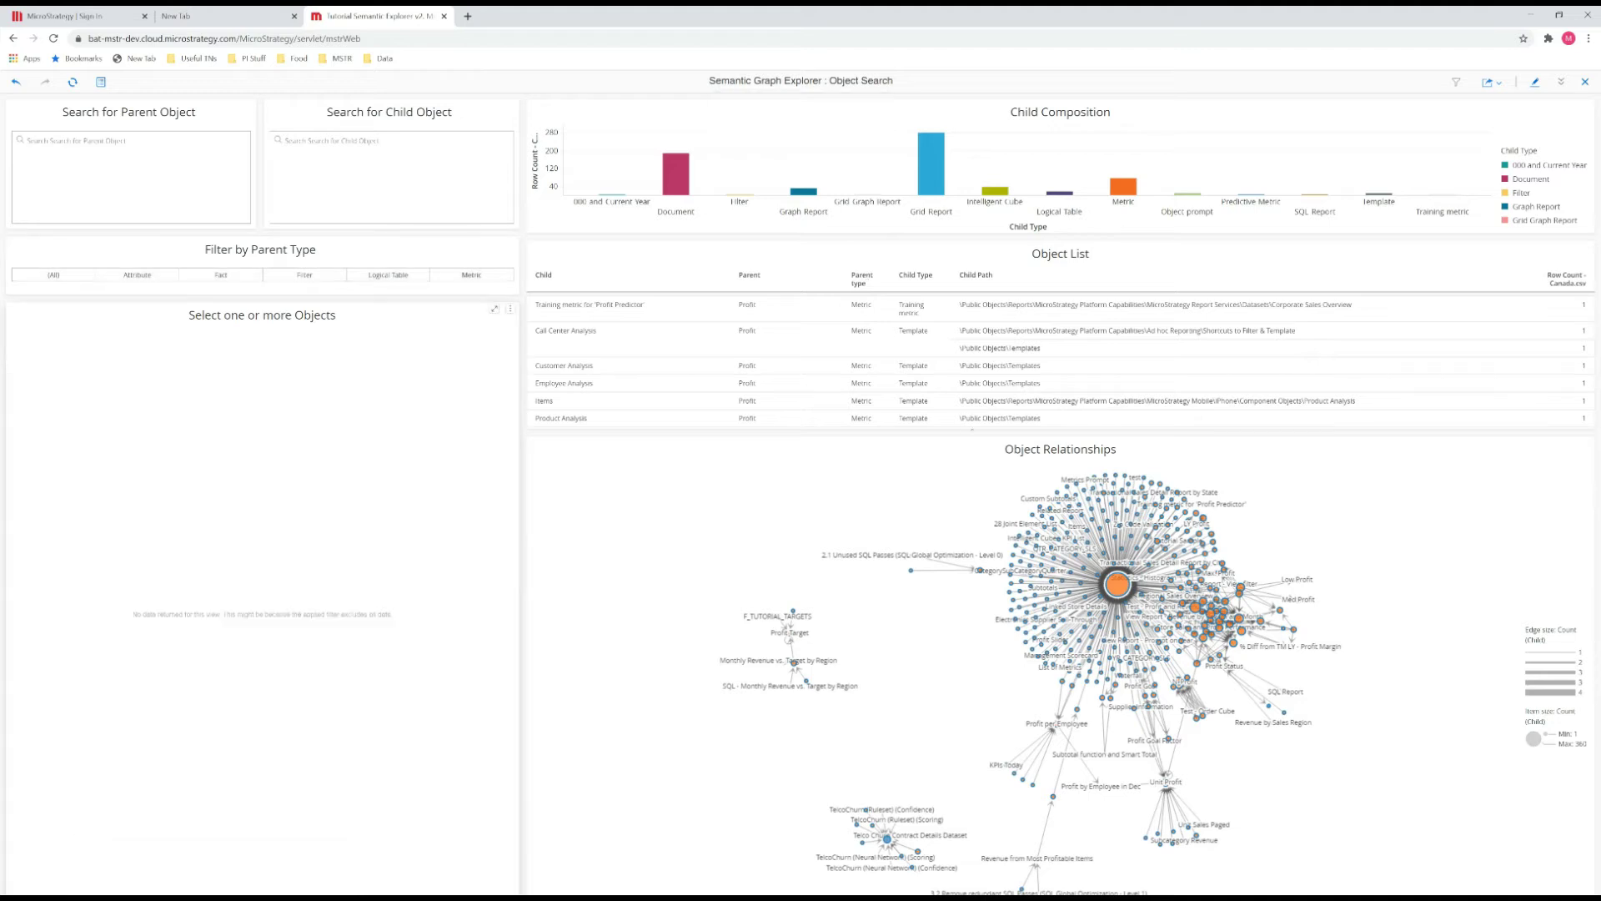
left_click(388, 276)
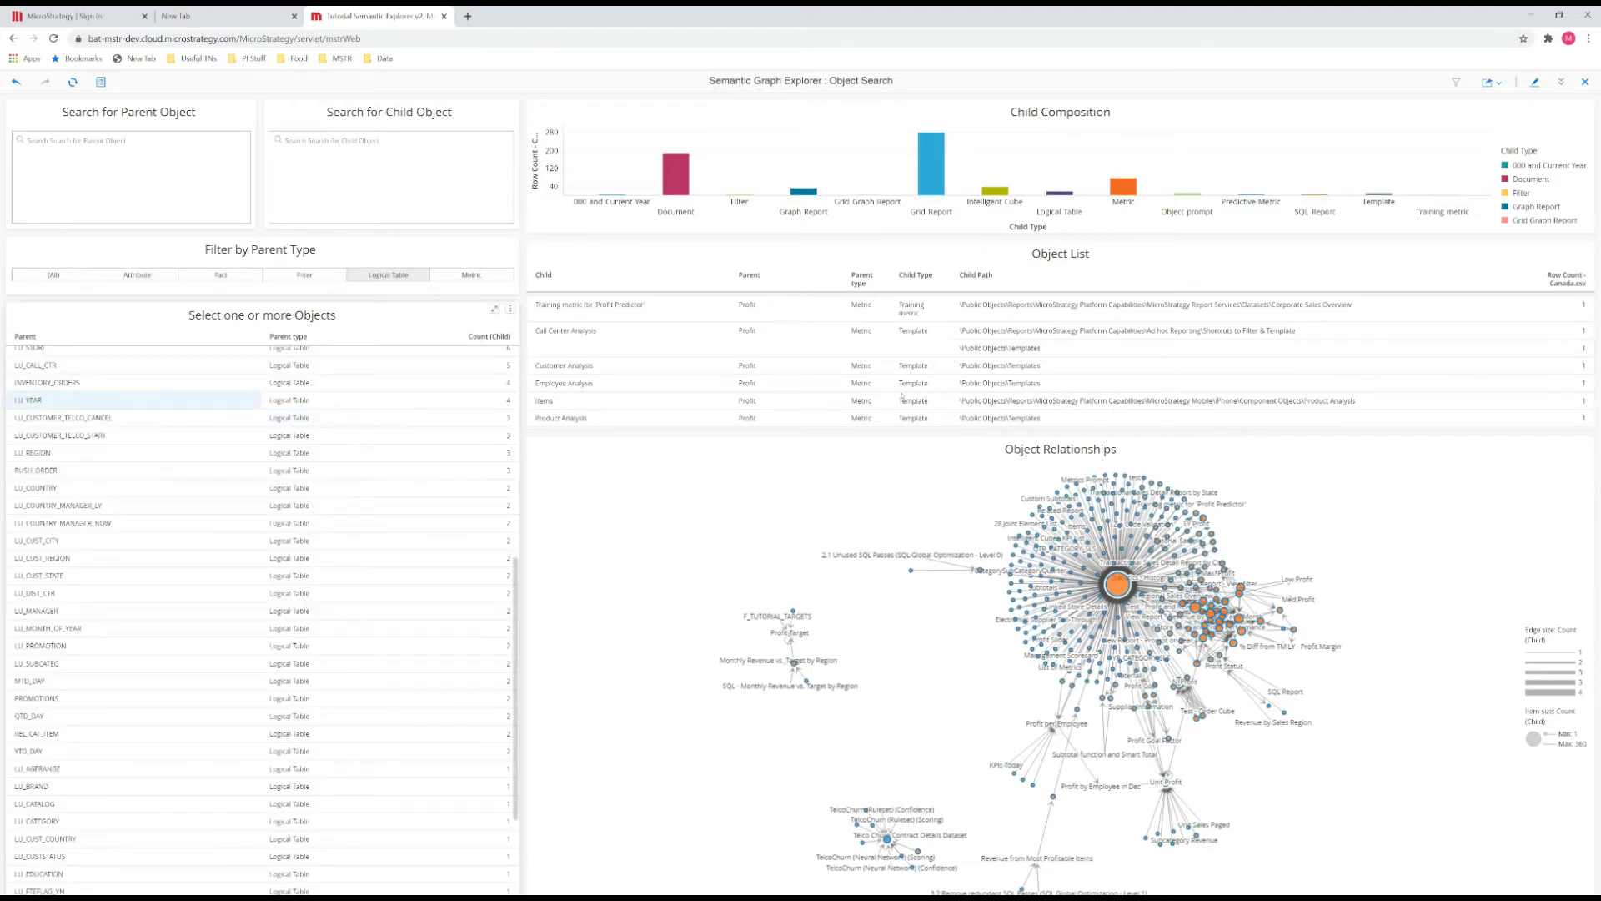
scroll(133, 409, "up", 6)
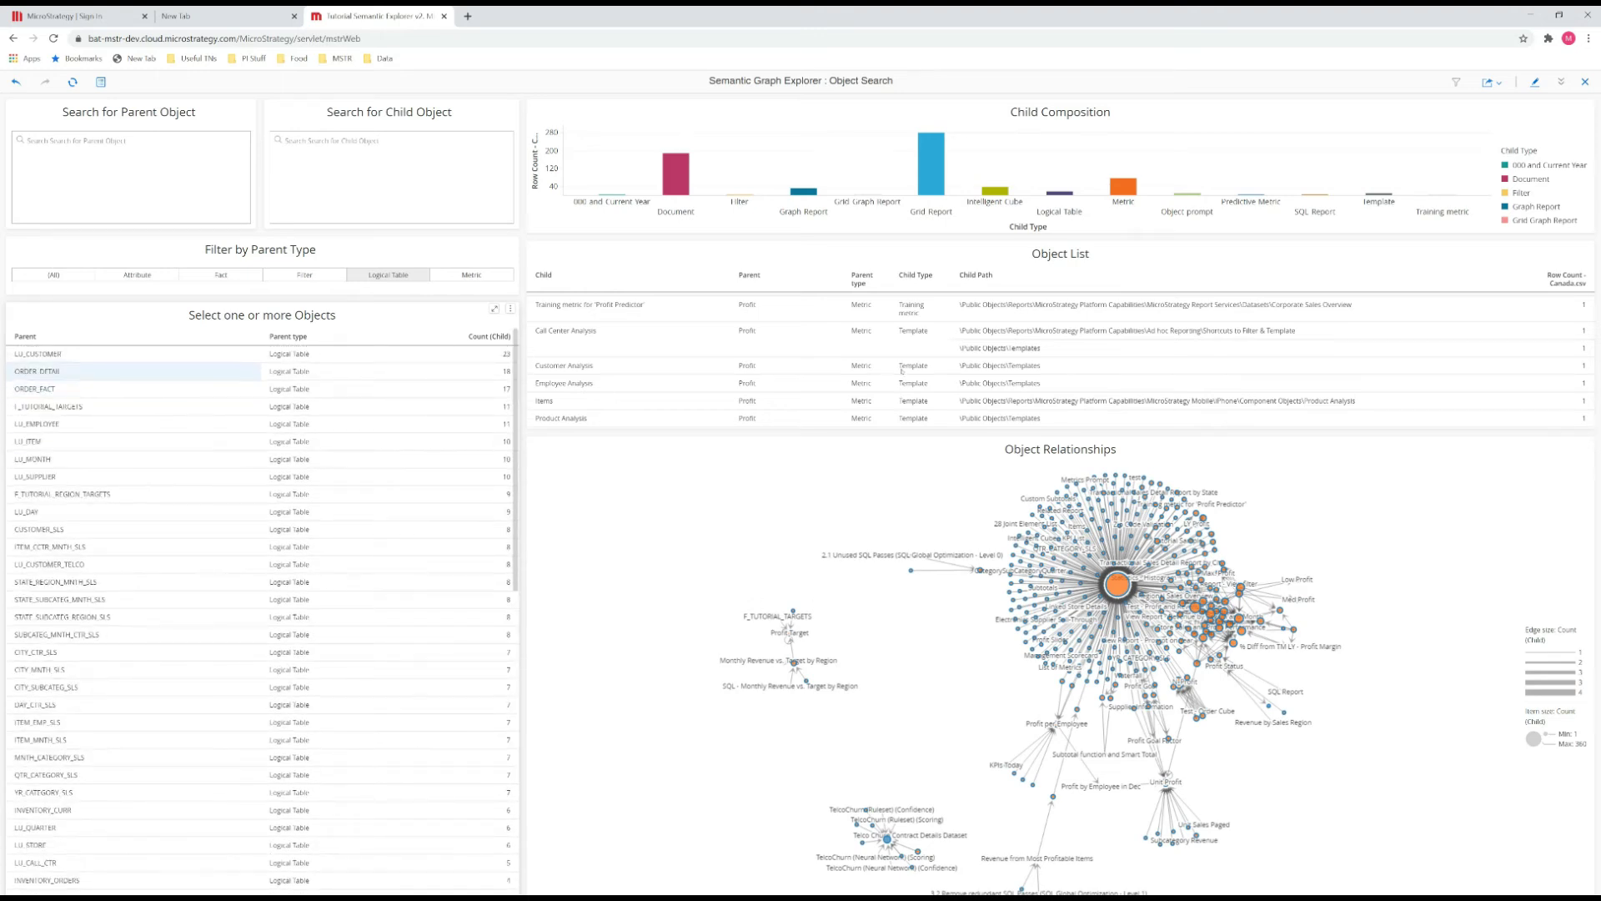
left_click(134, 353)
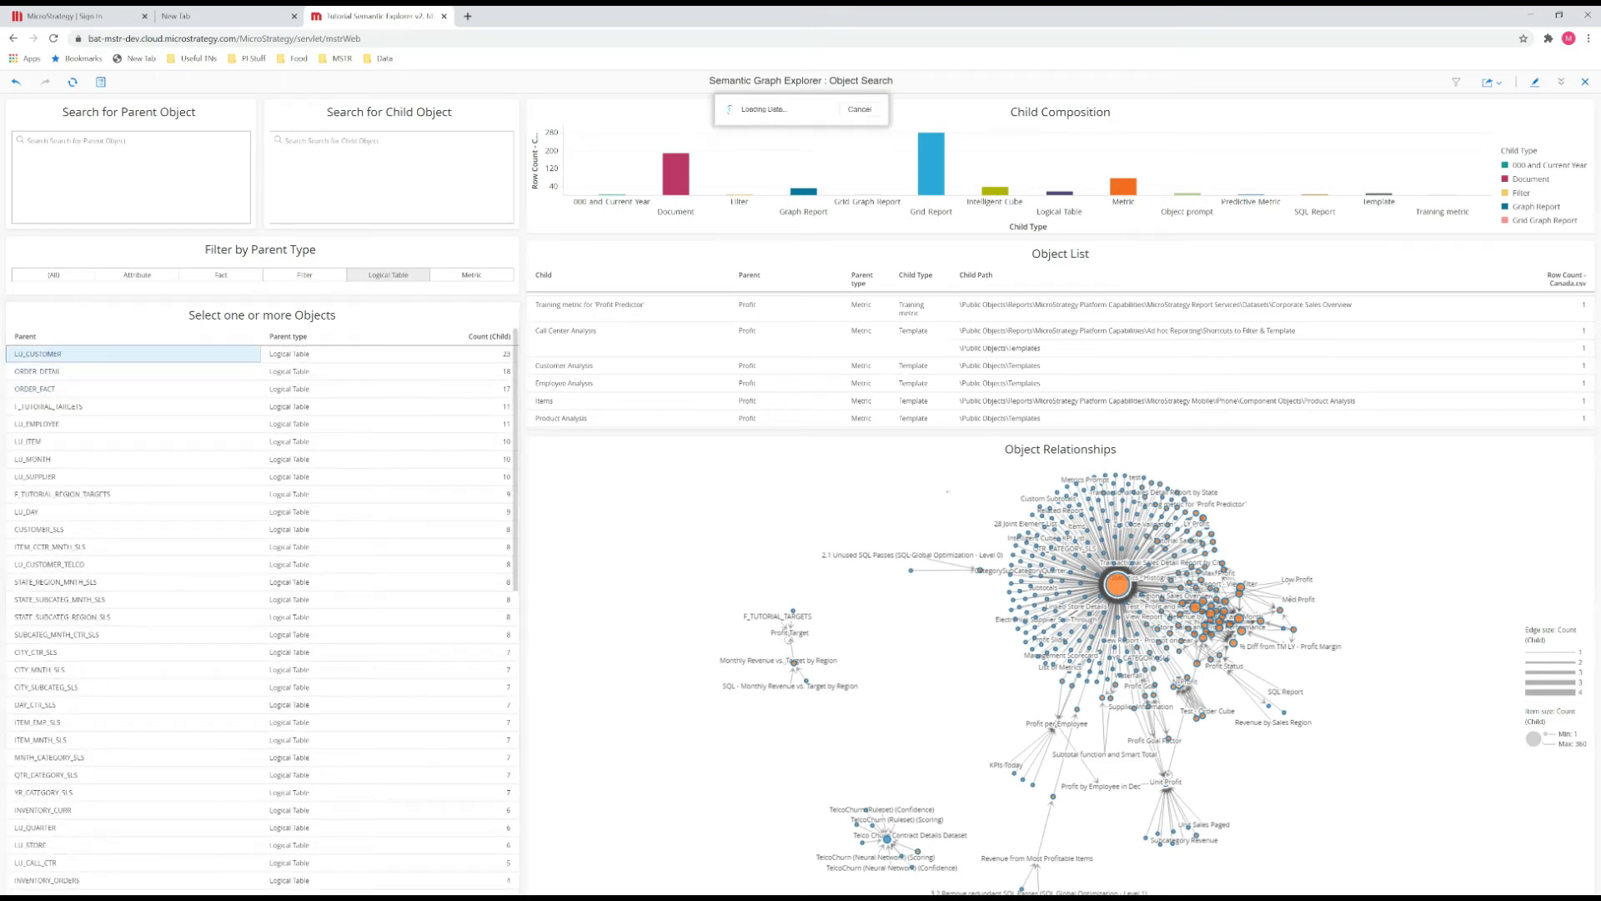
scroll(134, 501, "down", 10)
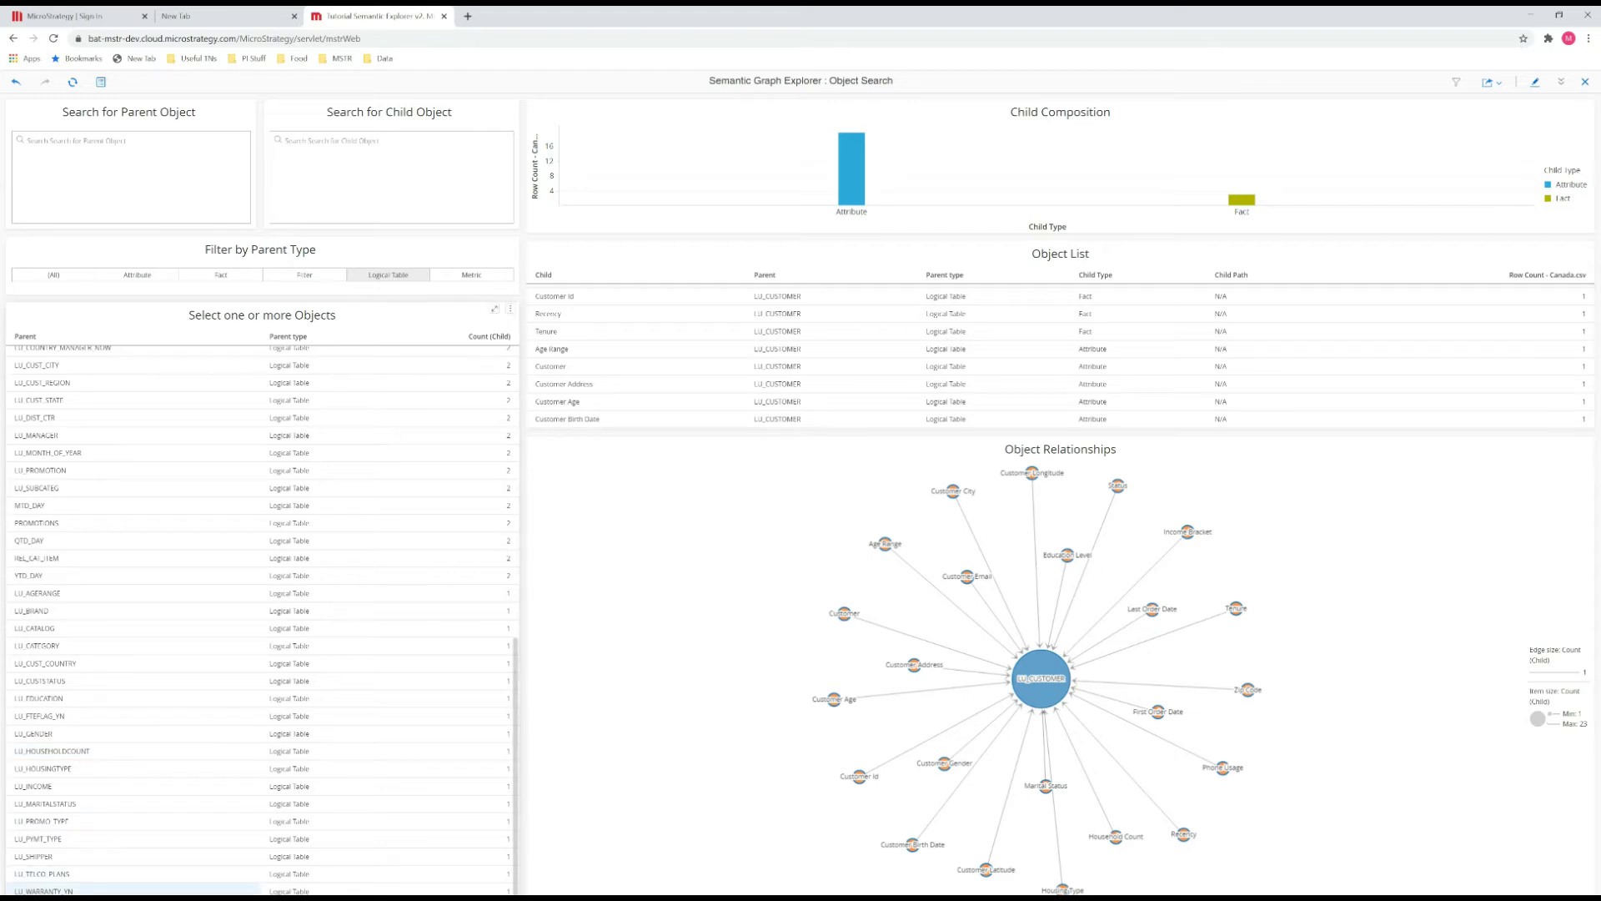
left_click(134, 891, "shift")
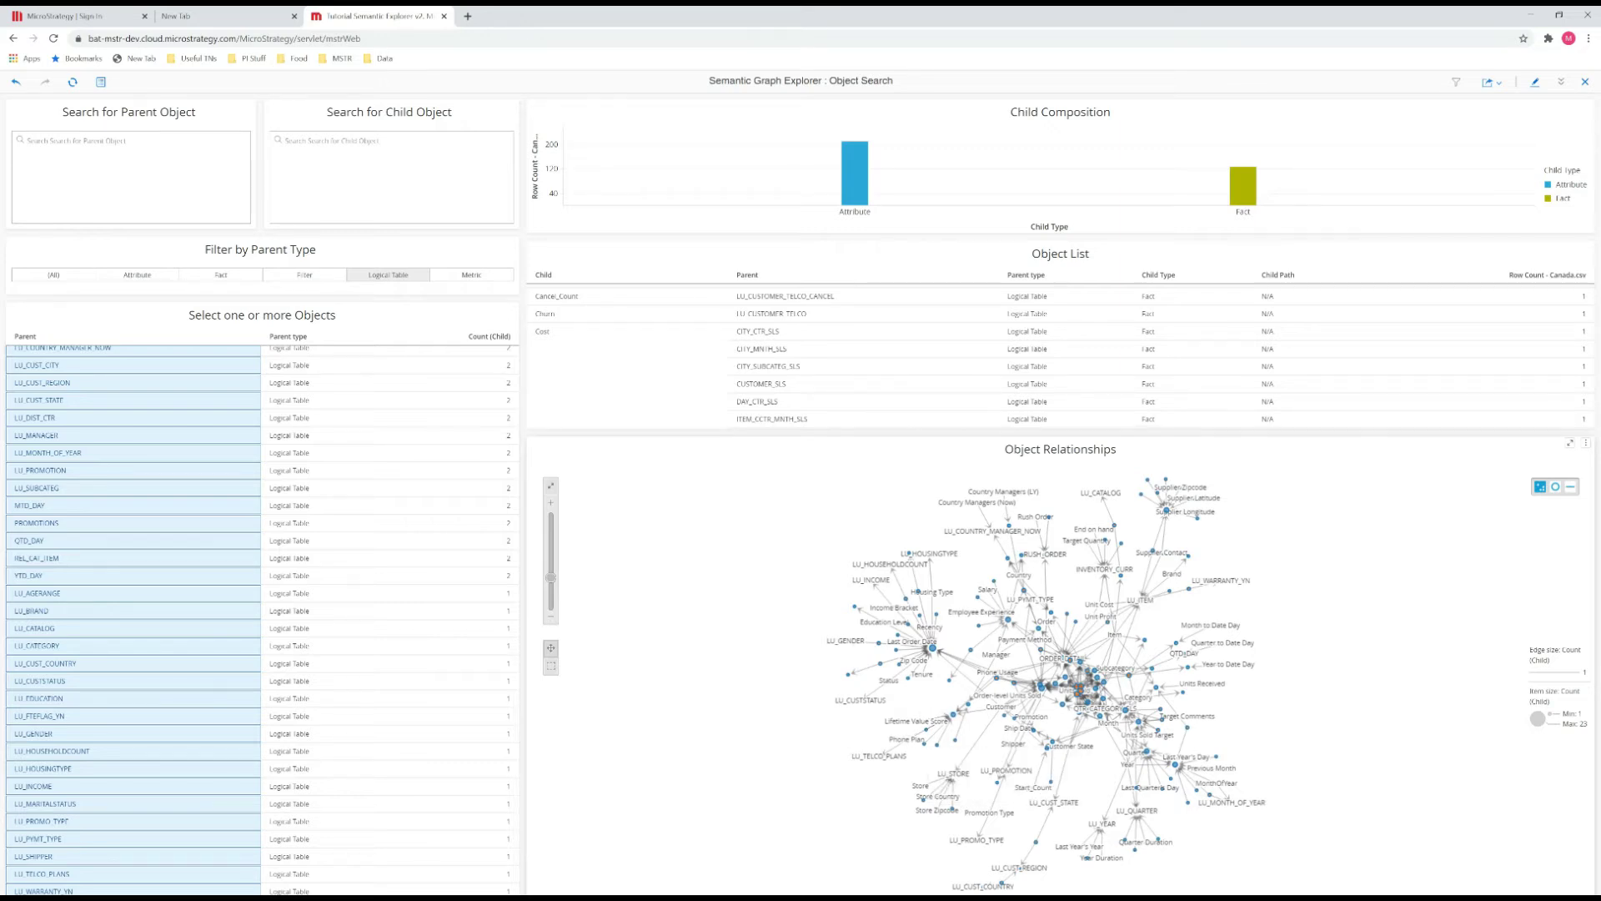
Examine the logical tables' relationship graph up close, inspecting the connections of the Cost and LU_CUSTOMER nodes
scroll(1081, 683, "up", 5)
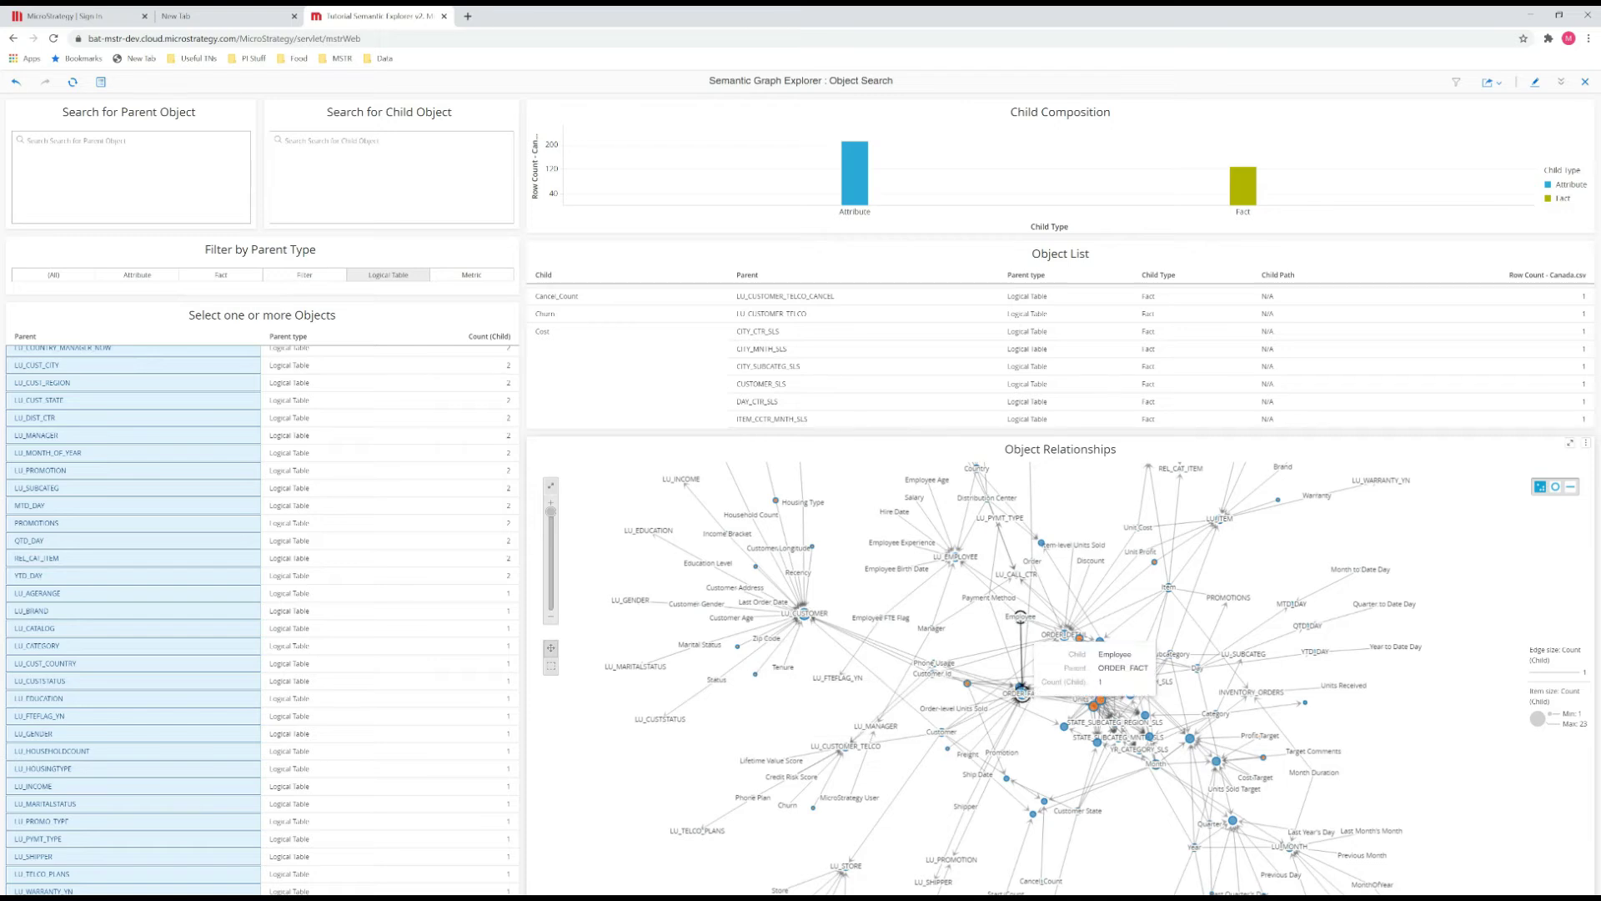
mouse_move(1099, 699)
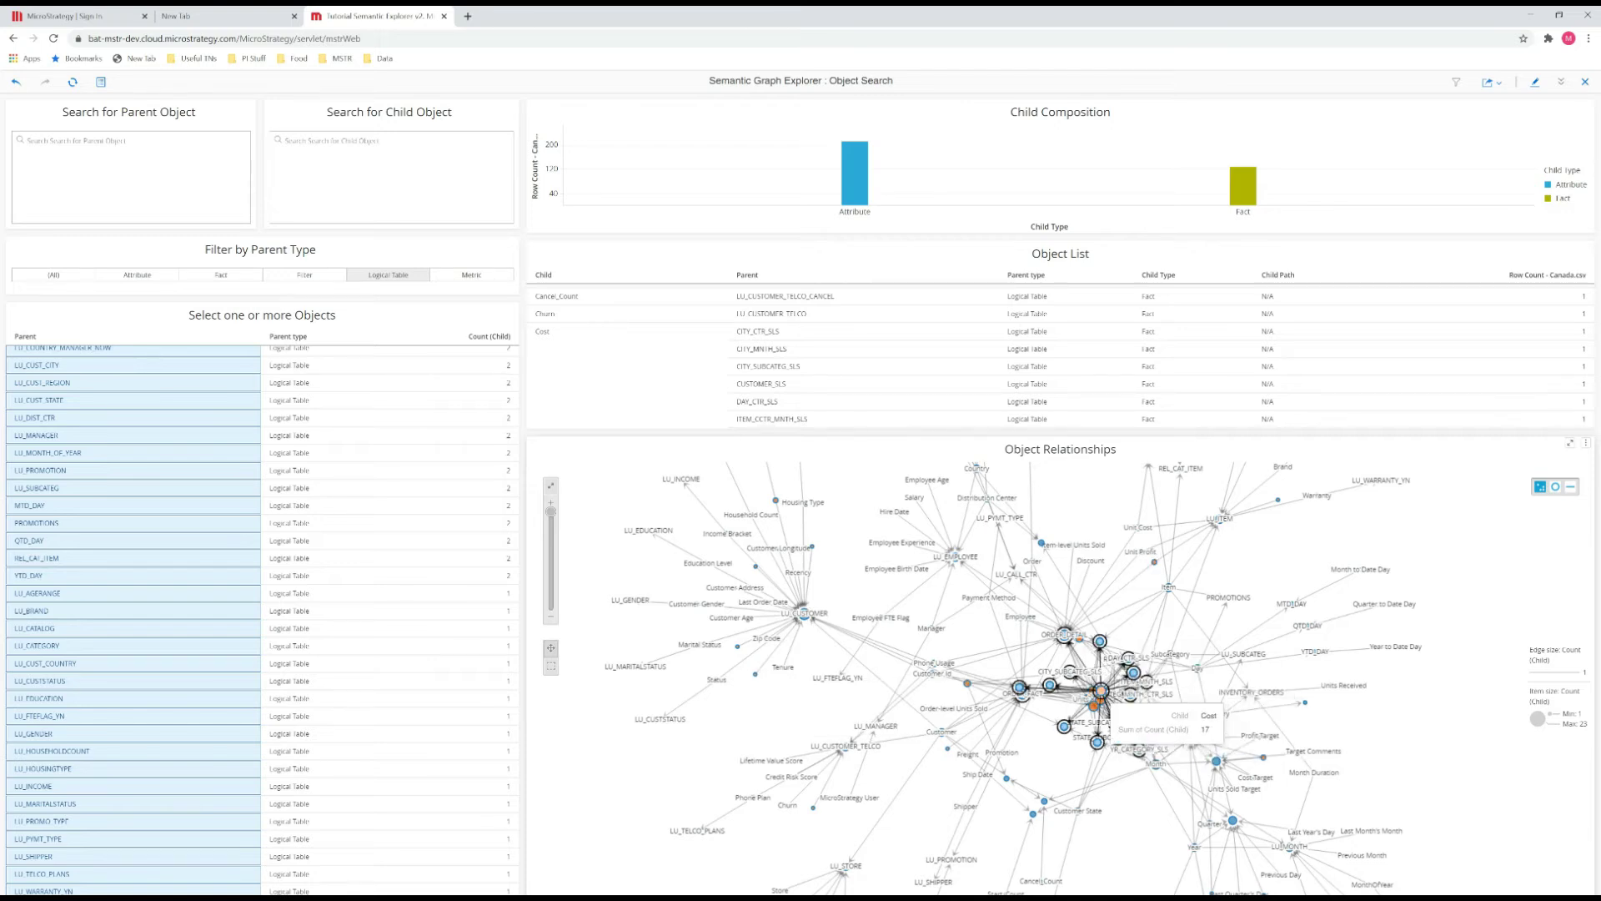
mouse_move(802, 616)
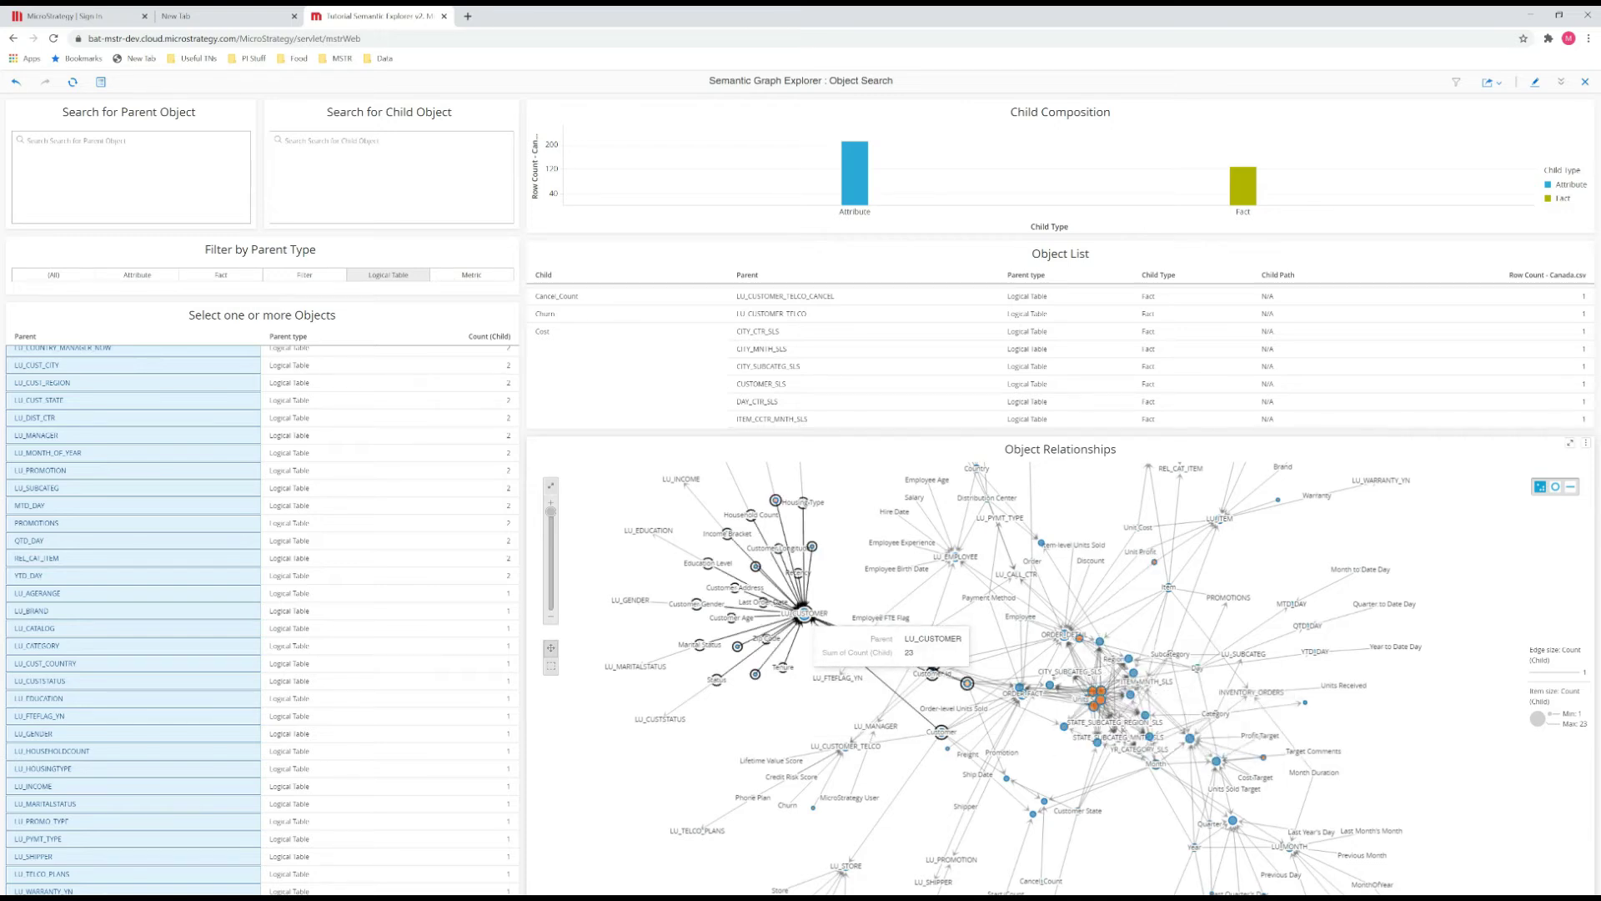
mouse_move(1099, 640)
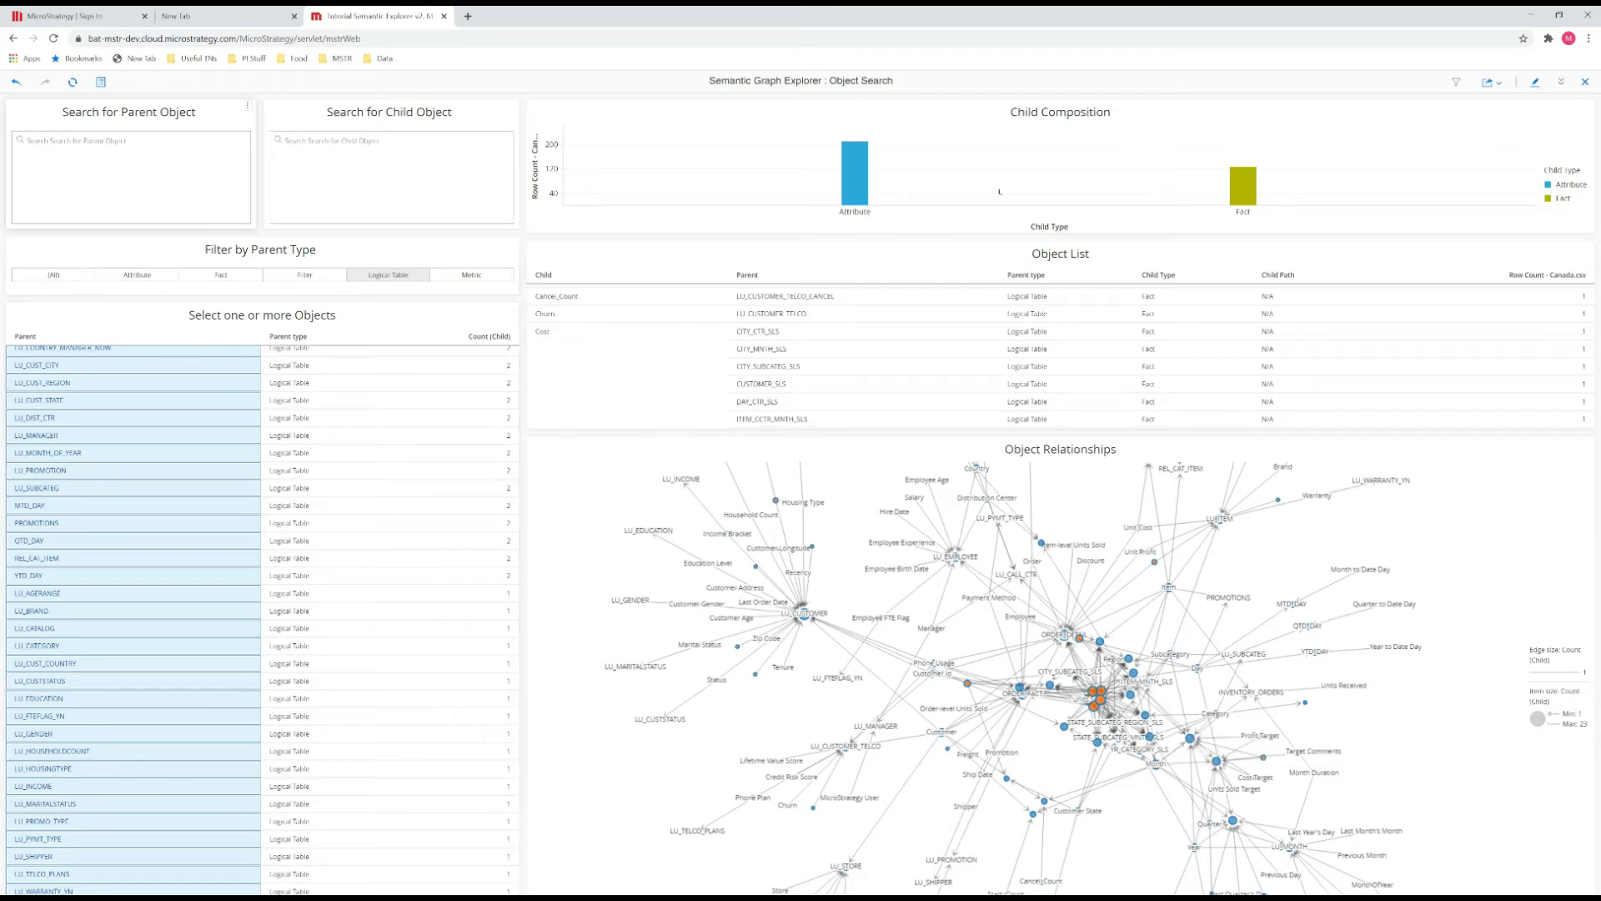
Filter the parent objects to all search results for Date, including all parent types
left_click(76, 141)
type("Date")
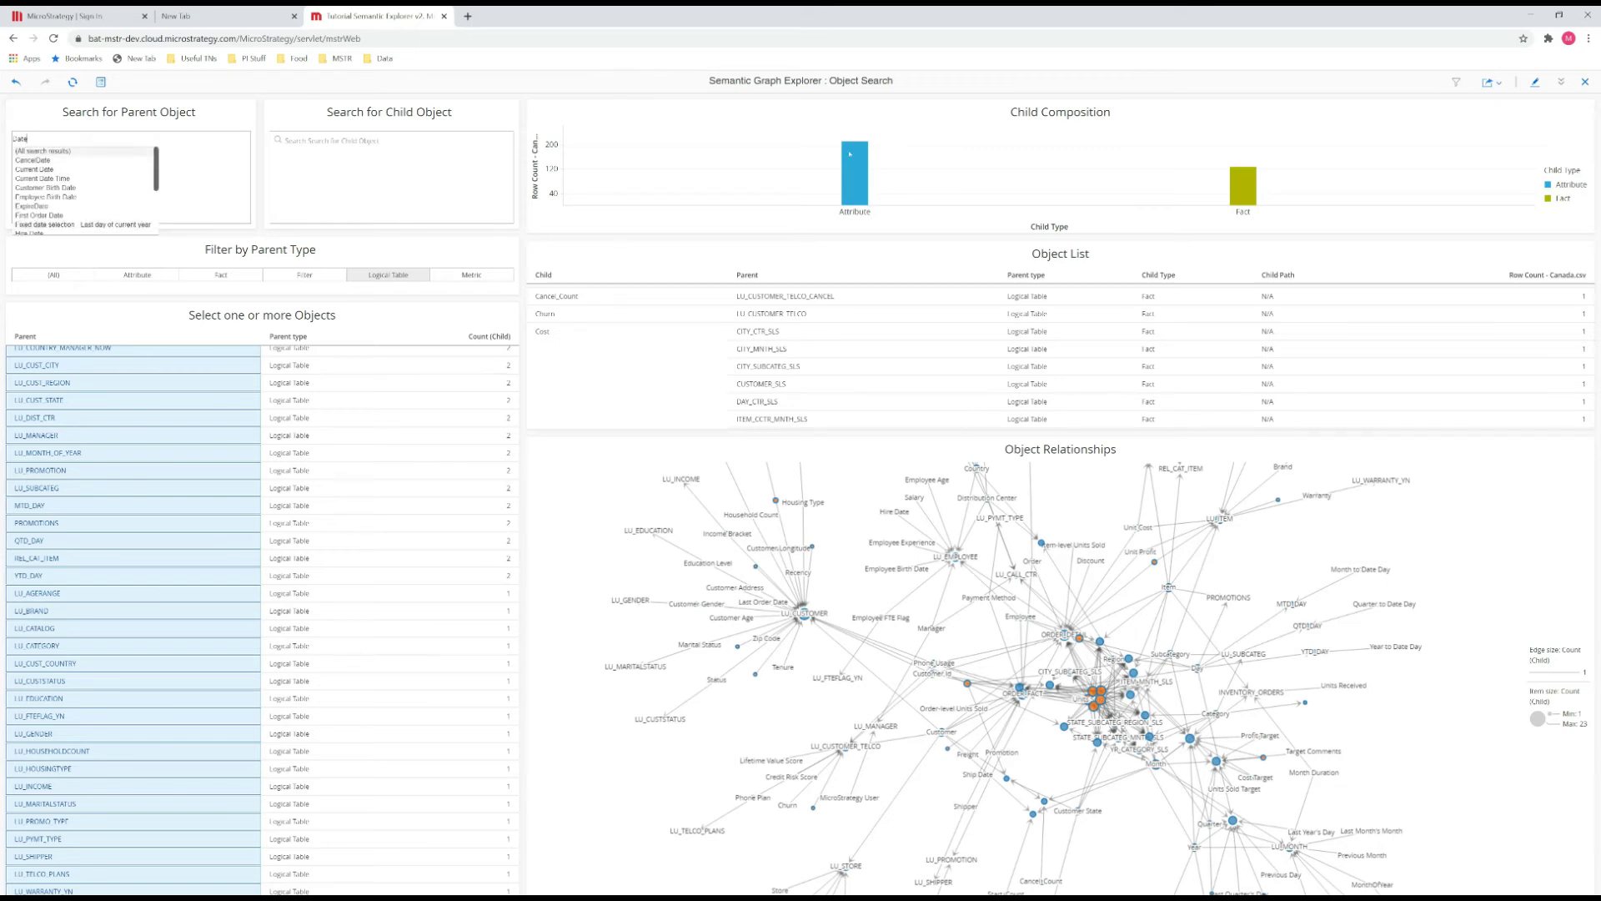
key("Return")
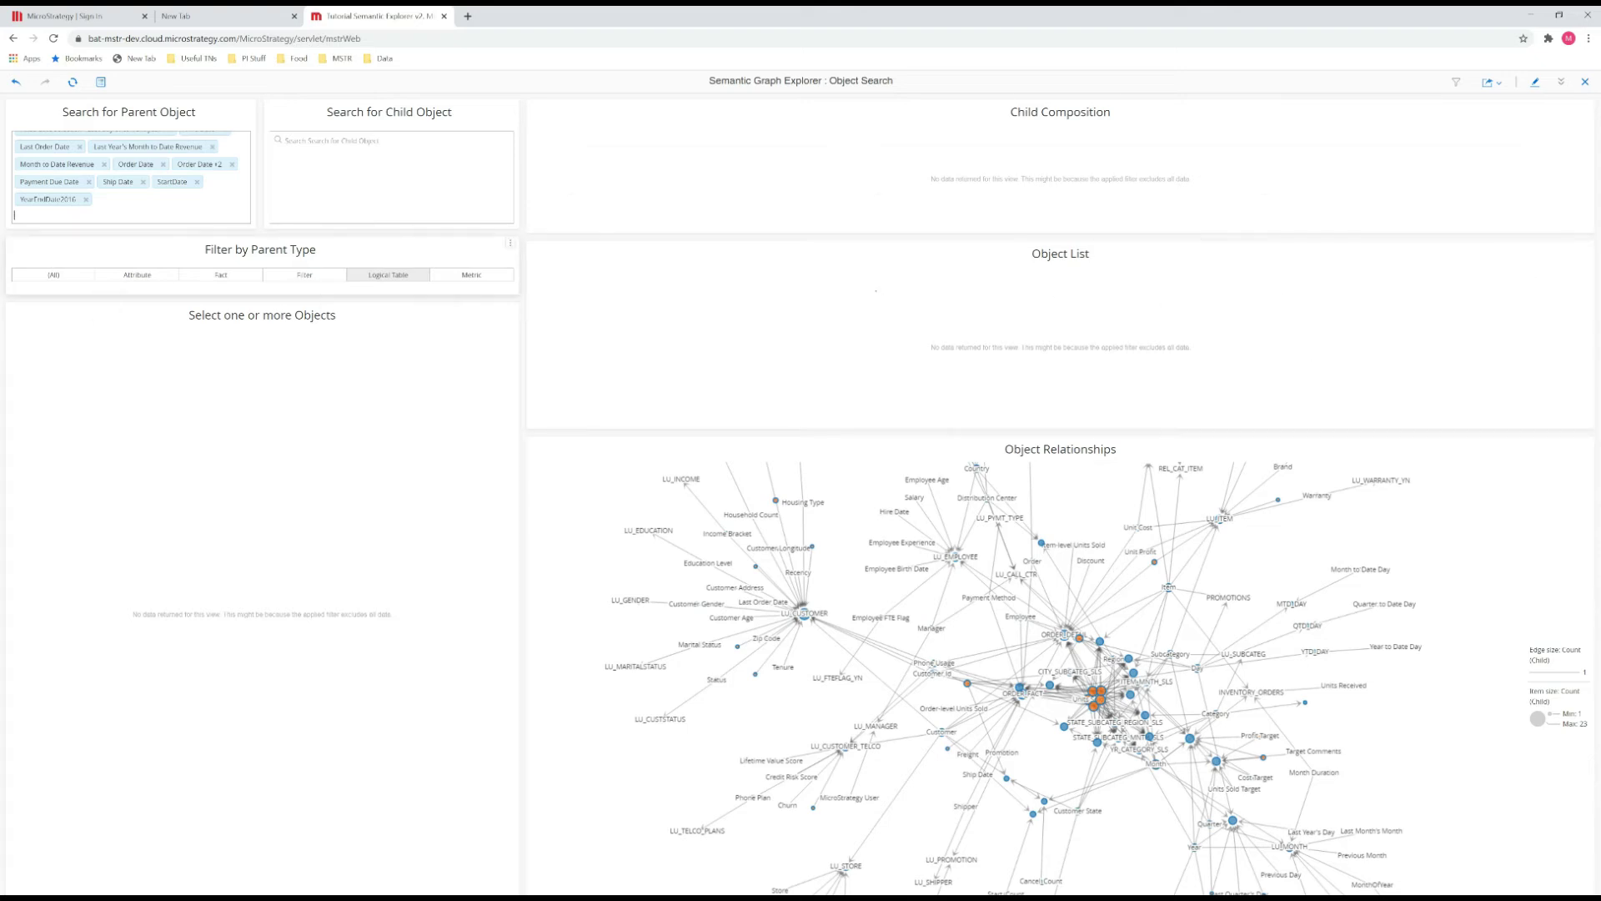
left_click(75, 275)
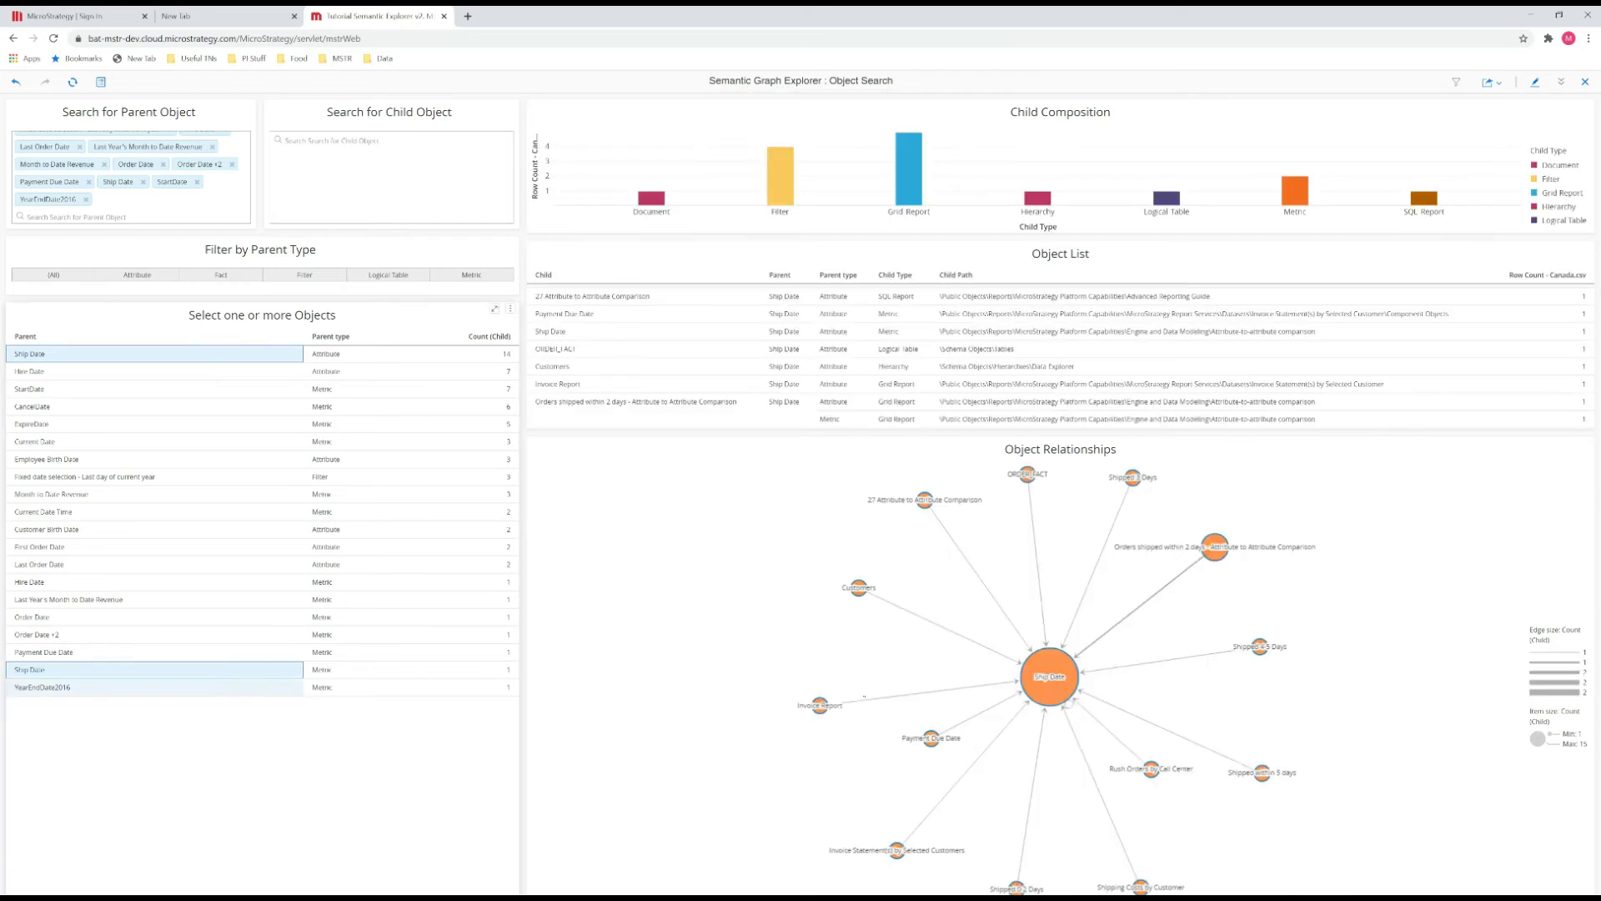
Select all listed date objects through YearEndDate2016 and inspect the connections of Month to Date Revenue and Ship Date
left_click(43, 687, "shift")
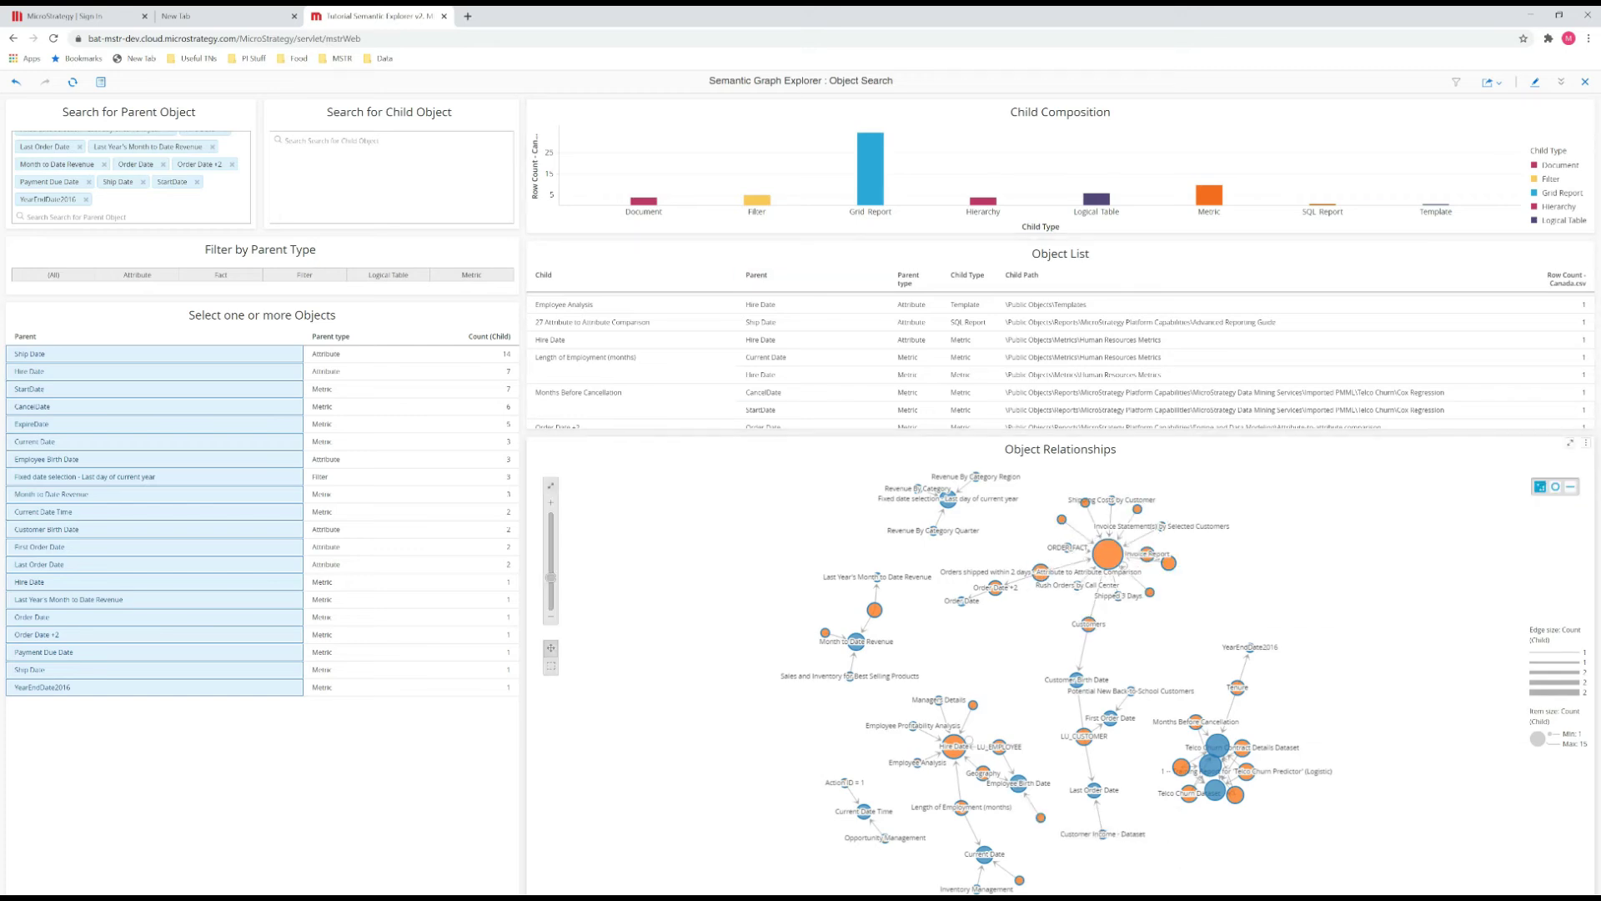
mouse_move(856, 643)
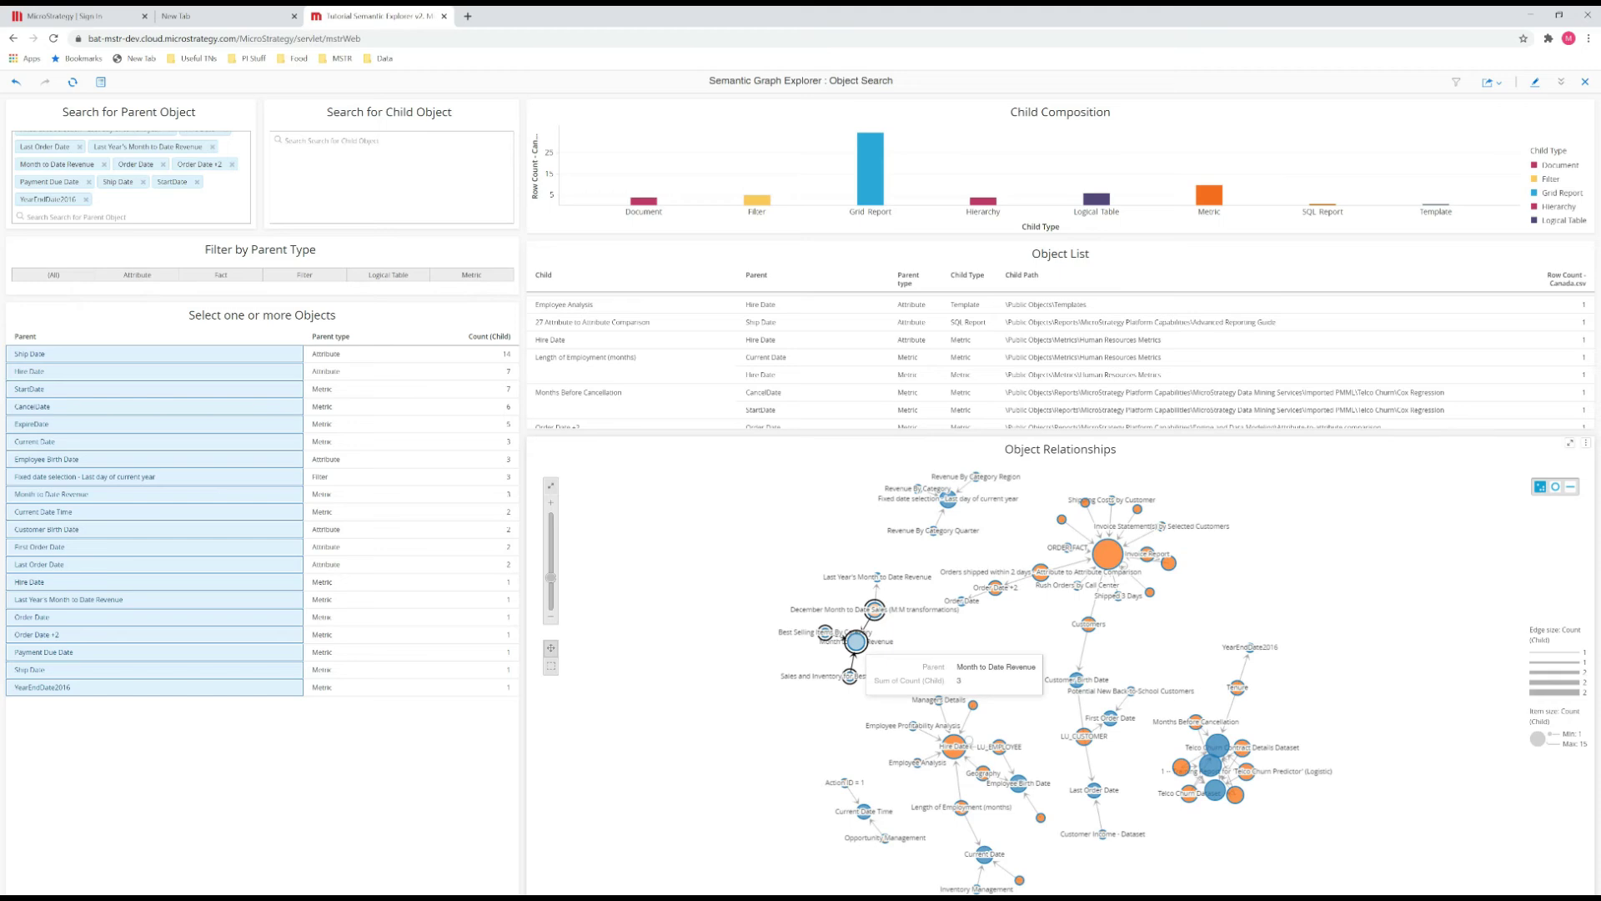
mouse_move(1109, 557)
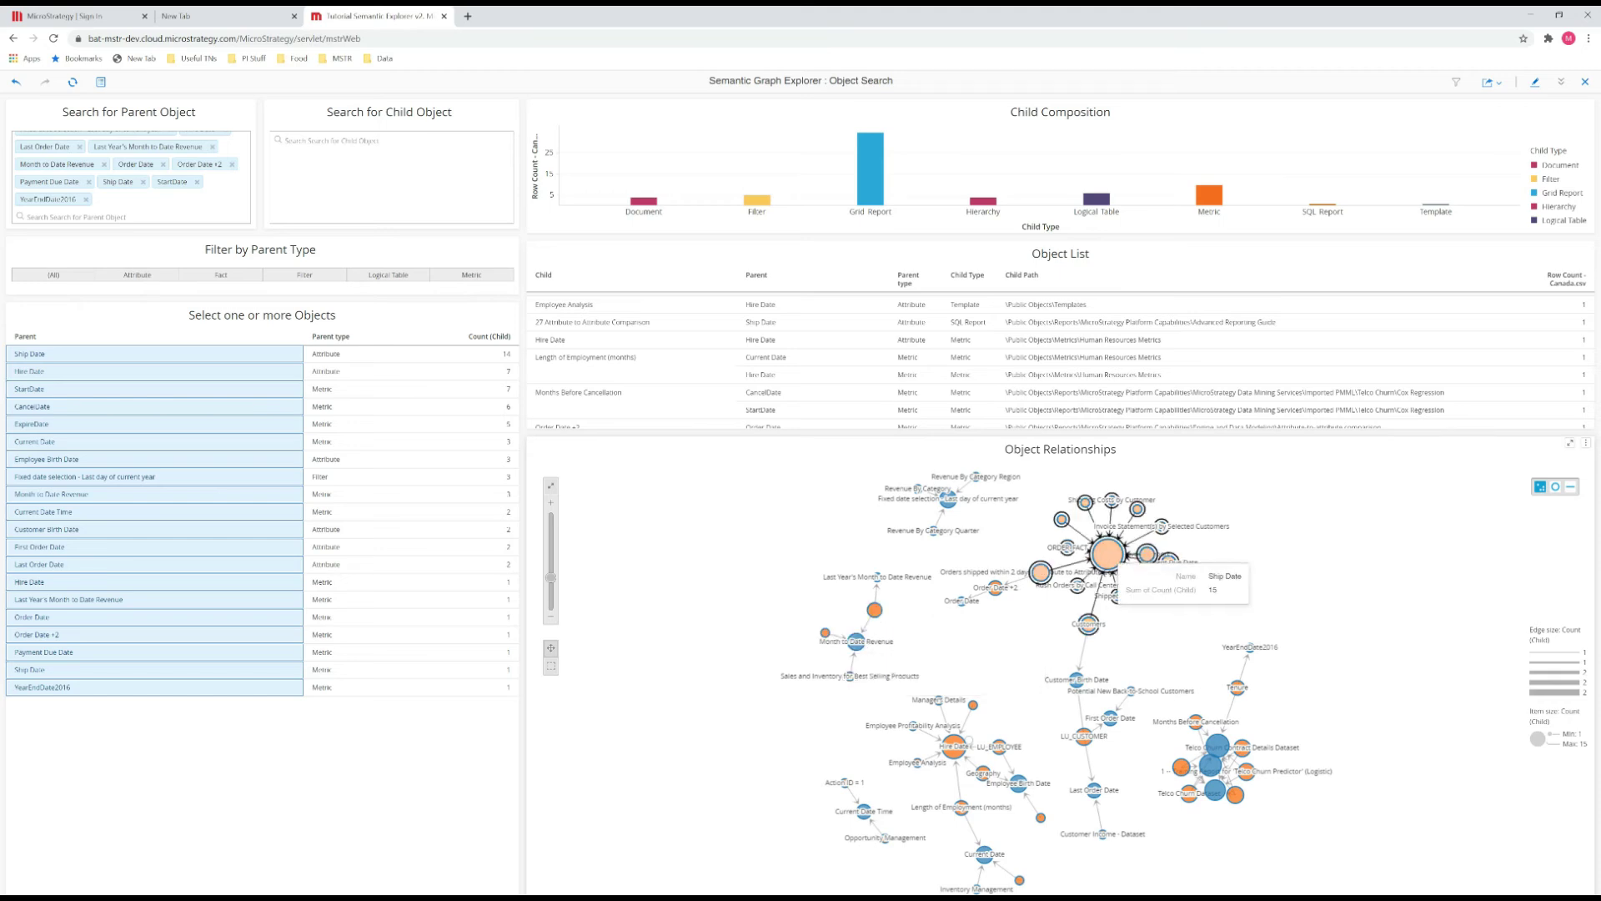